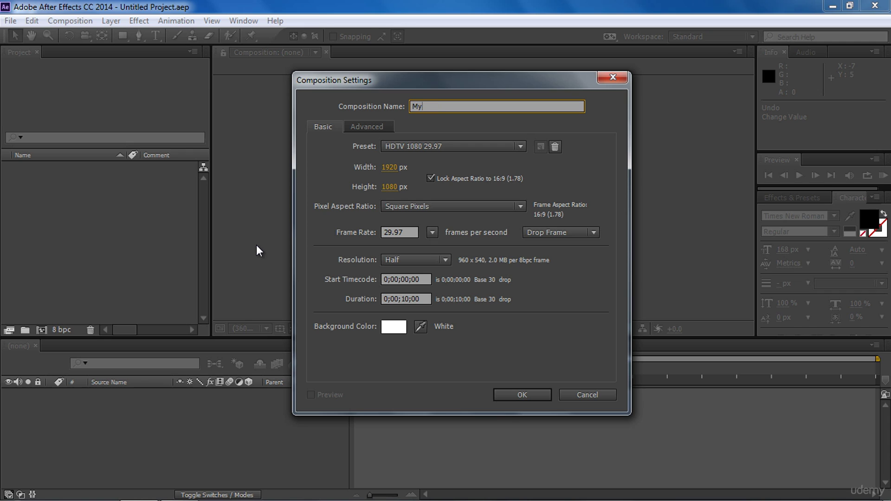
Name the new composition "My First Animation" and create it with the current settings.
text(First Animation)
click(503, 393)
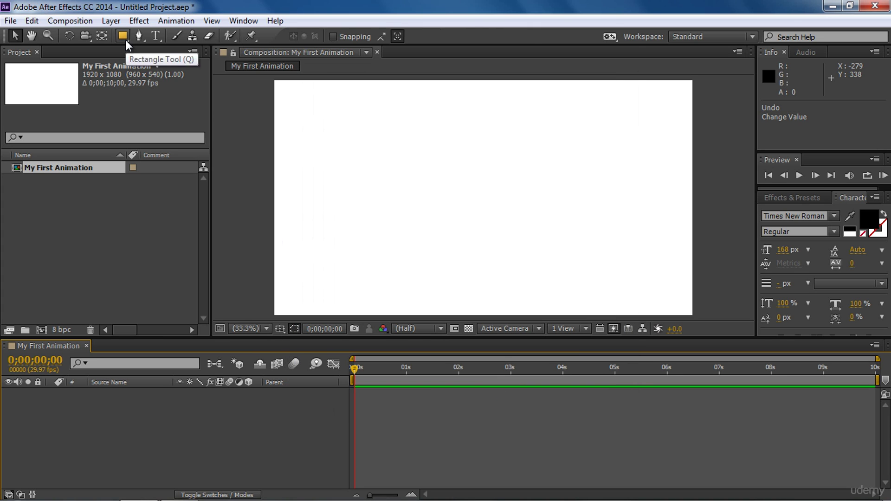
Draw a grey square about 210 px wide at the composition's center with the Rectangle tool, then return to the Selection tool.
click(126, 40)
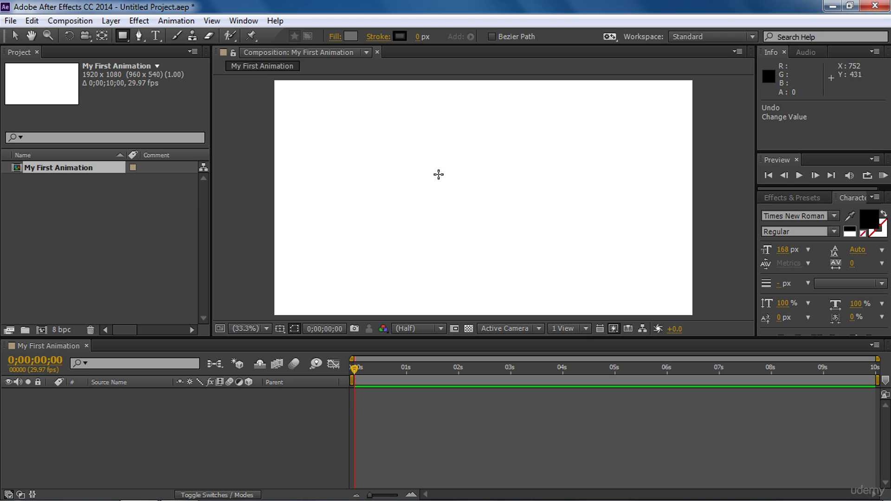
mouse_move(437, 173)
mouse_down()
mouse_move(485, 216)
mouse_move(507, 217)
mouse_up()
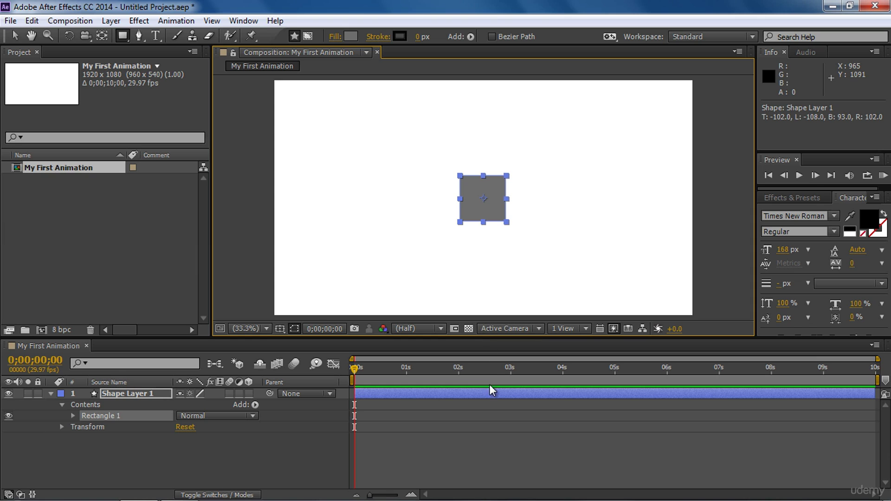
click(18, 38)
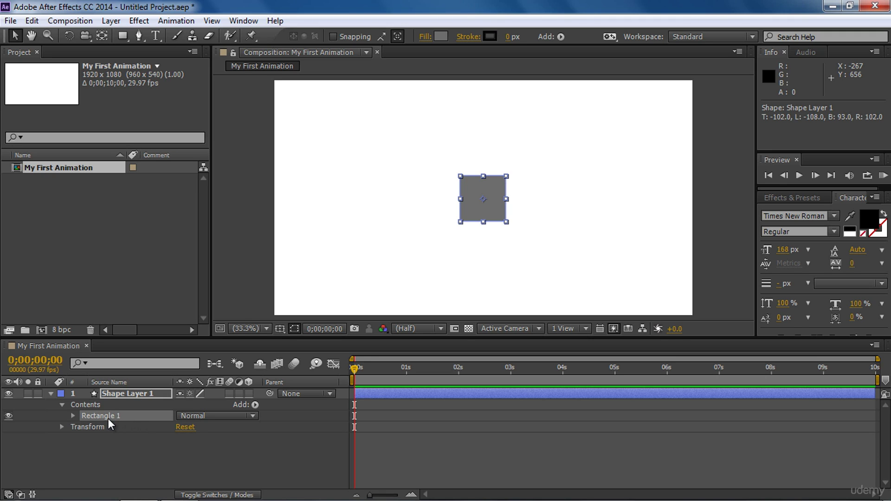
Look through the contents of Rectangle 1, collapse them, and expand the Transform properties of Shape Layer 1.
click(73, 416)
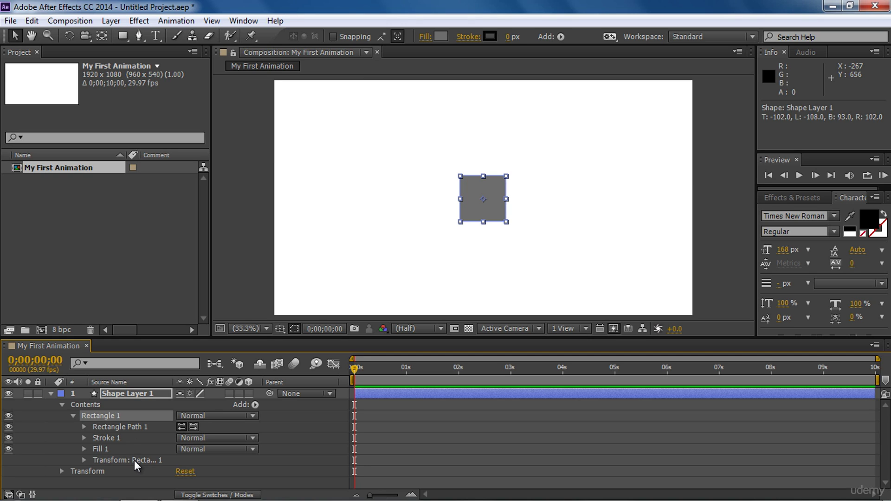
click(62, 405)
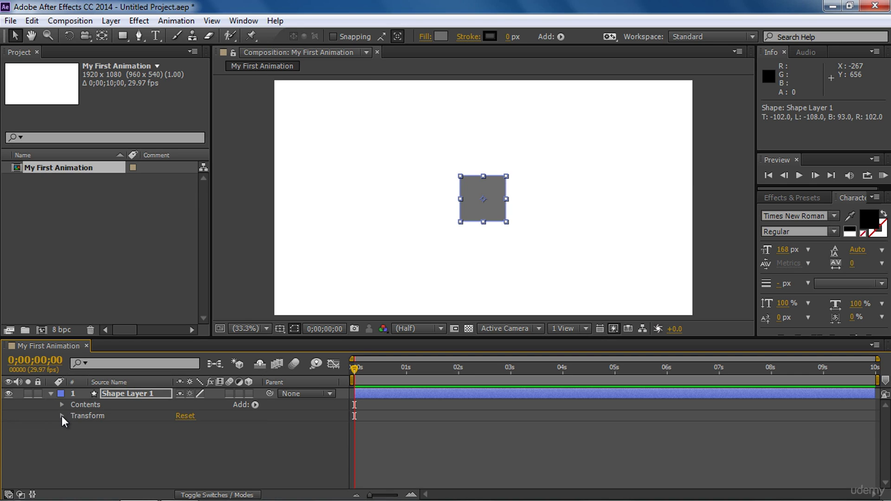
click(62, 416)
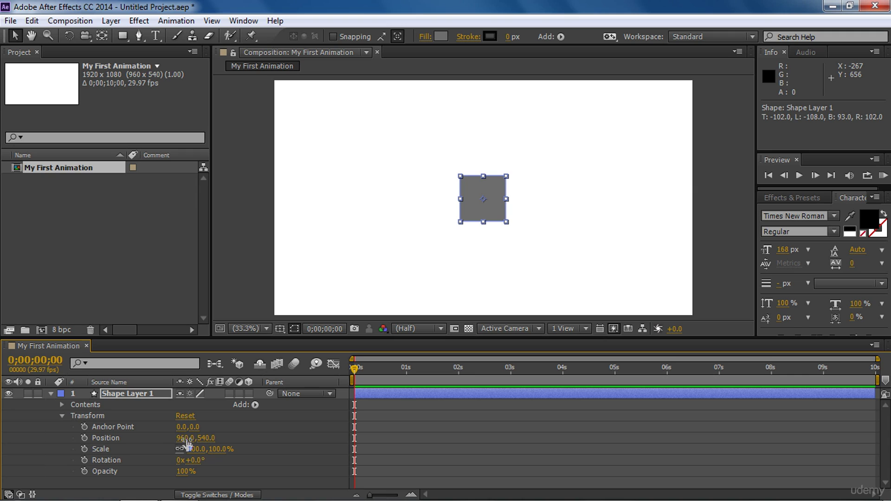
Try shifting the shape layer's position to 1015, 436 and undo the move.
drag(186, 438, 133, 450)
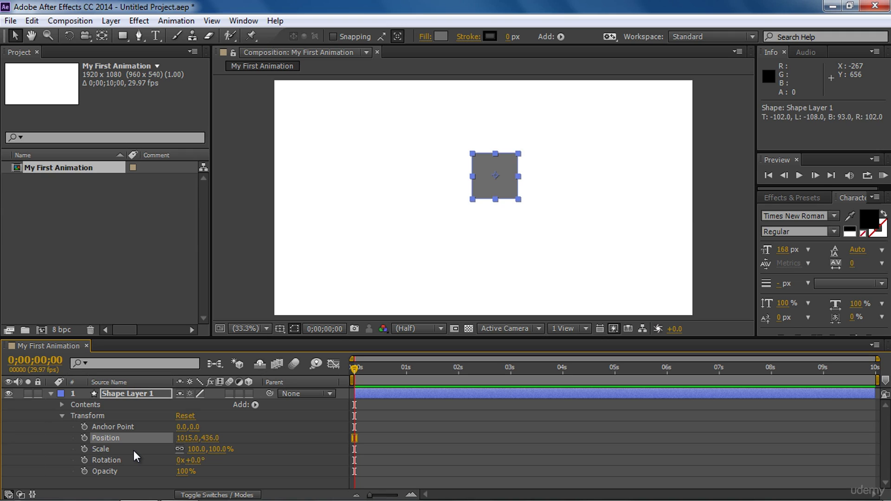
key(ctrl+z)
key(ctrl+z)
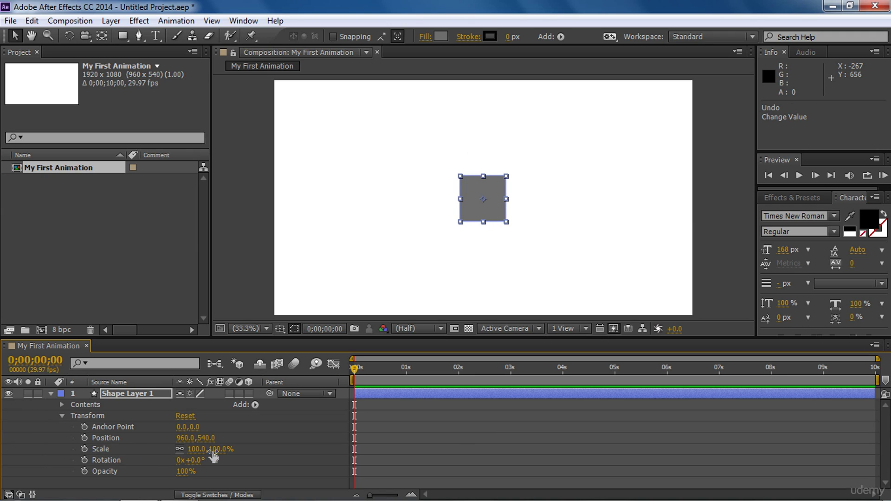
Scale Shape Layer 1 uniformly to 106%.
drag(198, 448, 223, 451)
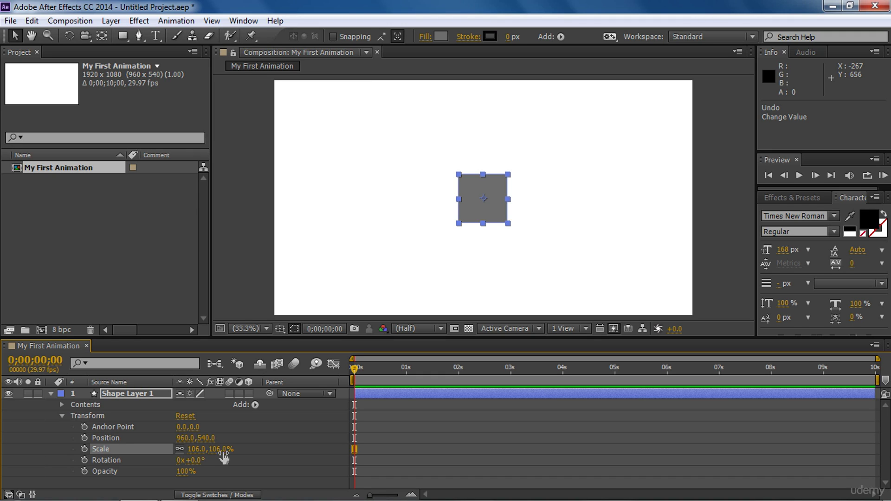
Try unlinking the scale proportions and stretching the square to 45% wide and 257% high, and undo it.
click(179, 449)
drag(196, 450, 306, 450)
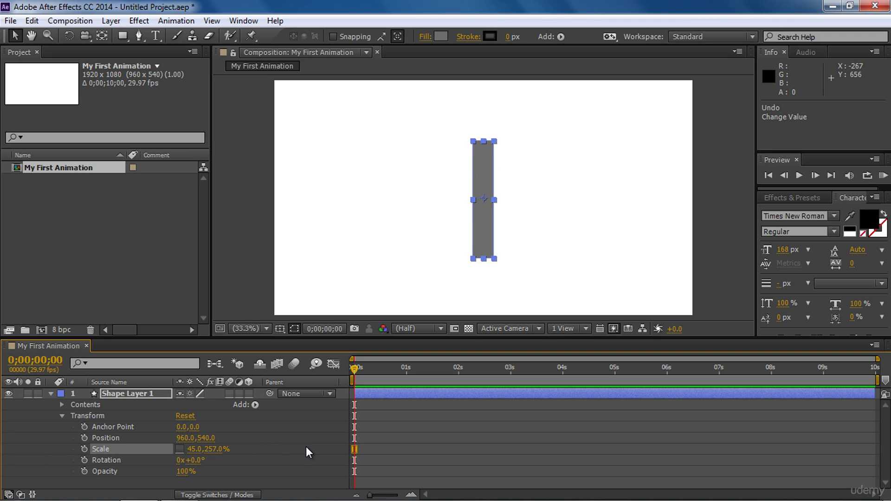
key(ctrl+z)
key(ctrl+z)
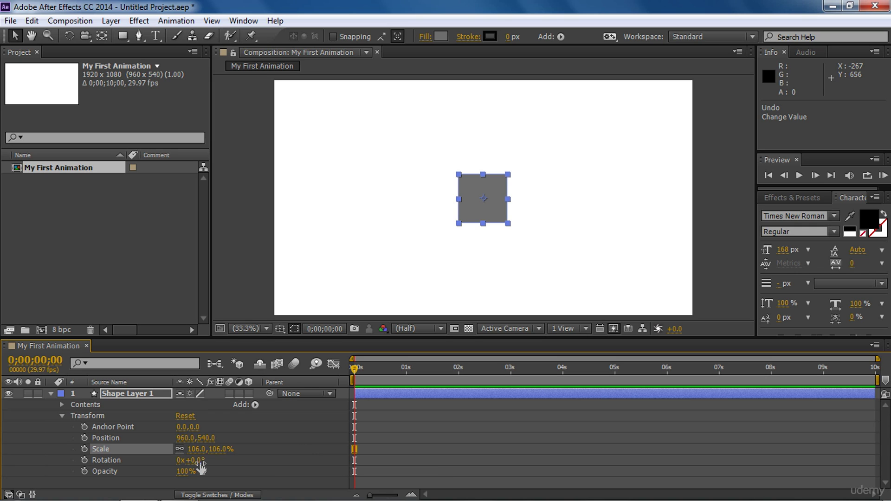
Try rotating the square through more than two full turns, to 2x+71°, and undo the rotation.
drag(201, 464, 254, 472)
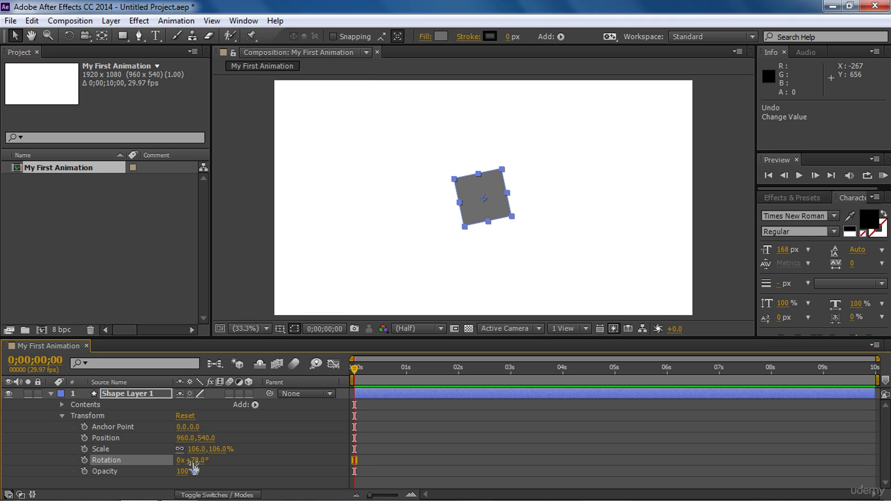
drag(192, 461, 638, 442)
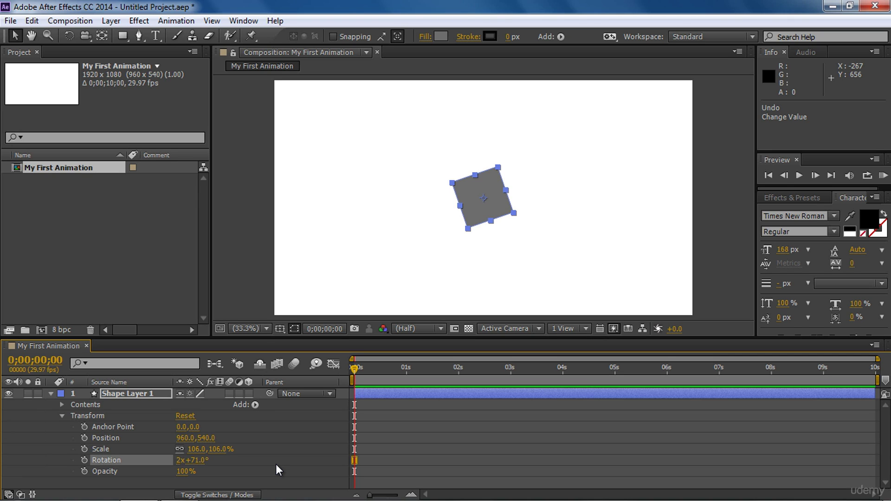
key(ctrl+z)
key(ctrl+z)
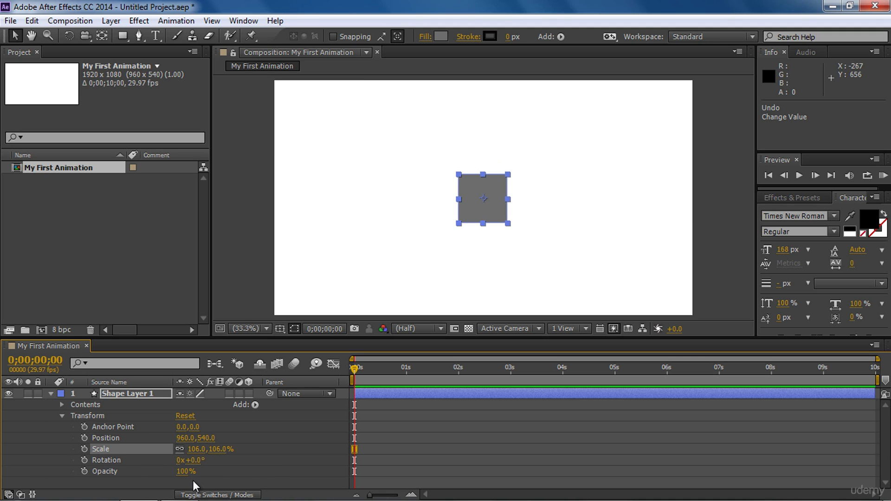
Try adjusting the layer's opacity and shifting its anchor point horizontally to -49, and undo the anchor point change.
drag(184, 472, 216, 480)
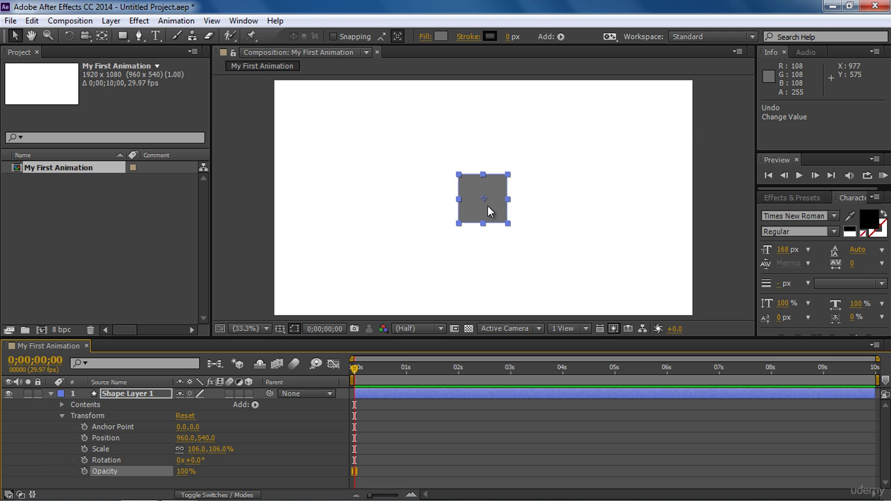
drag(182, 427, 208, 432)
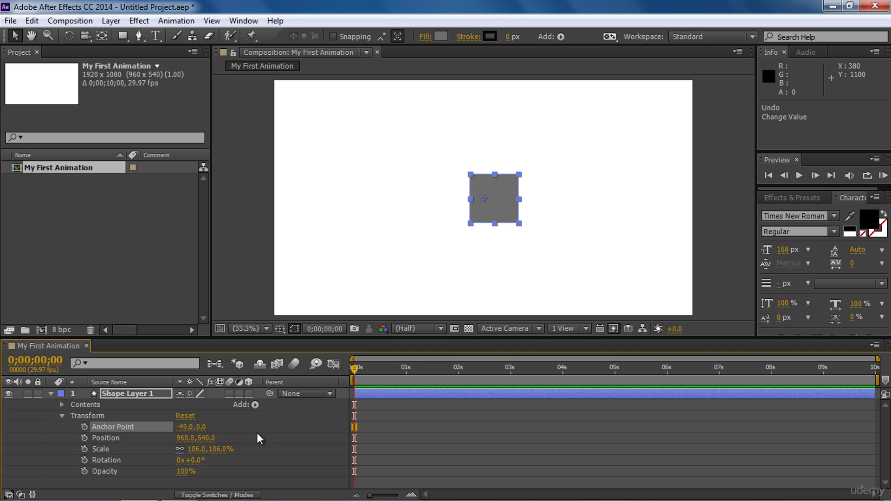
key(ctrl+z)
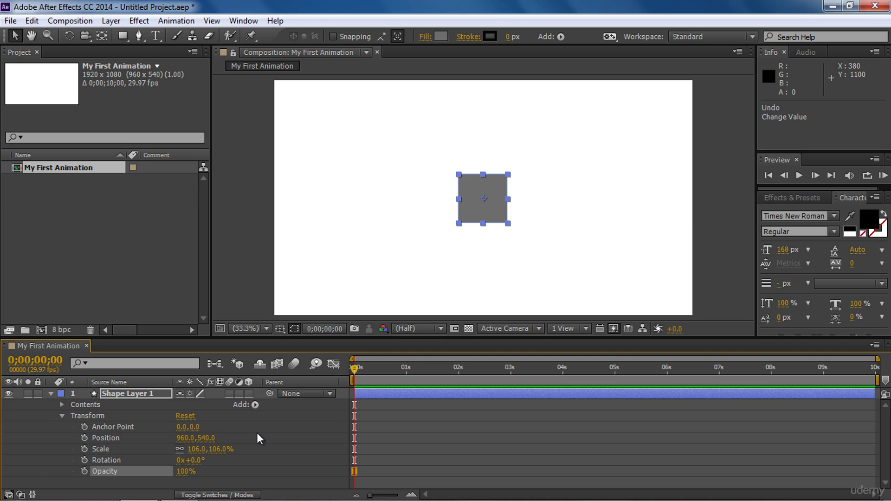
Move the anchor point to the square's lower-left corner with the Pan Behind tool, test a rotation around it and undo the rotation.
click(104, 38)
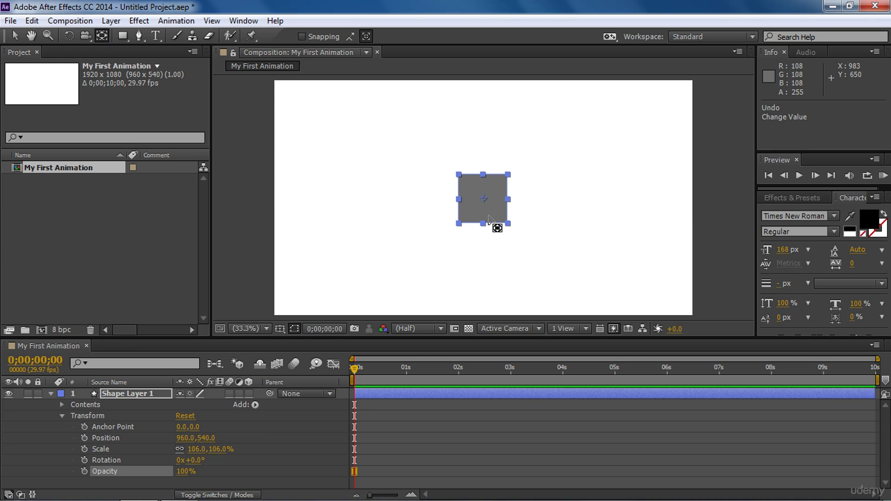
drag(483, 199, 458, 225)
click(259, 452)
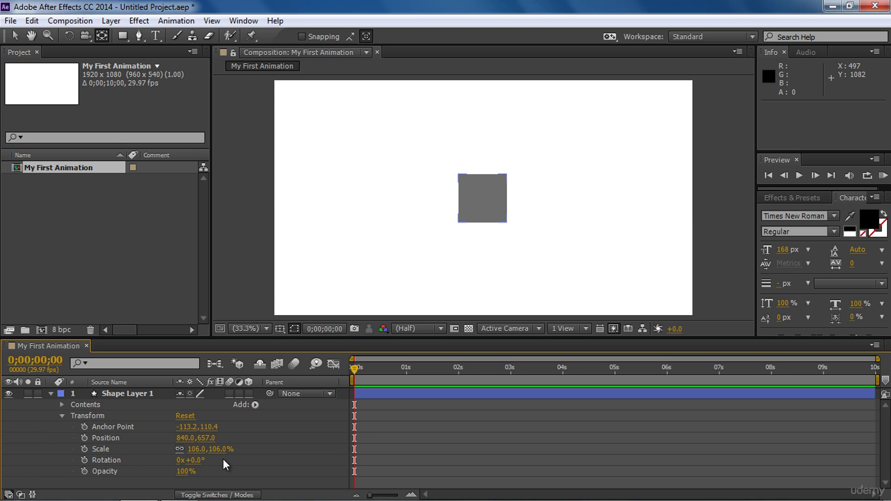
drag(198, 462, 224, 464)
key(ctrl+z)
Move the anchor point to the middle of the square's right edge, test a -10° rotation around it and undo the rotation.
click(467, 213)
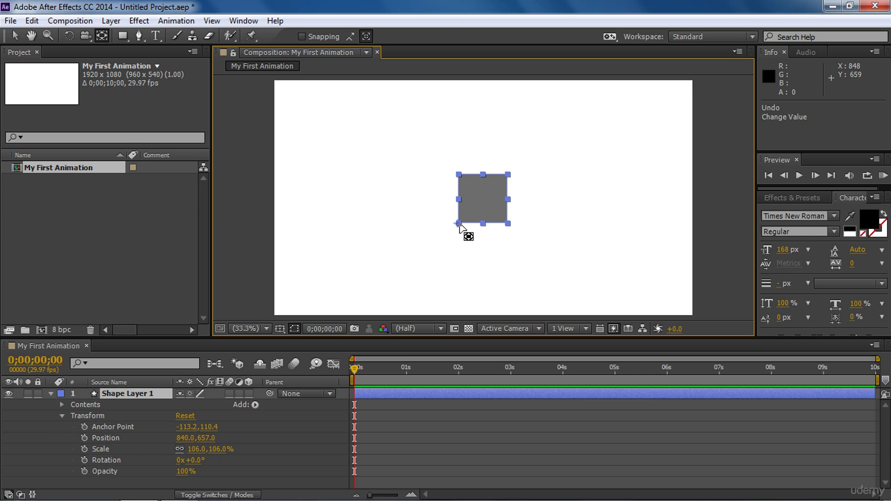
drag(459, 224, 509, 199)
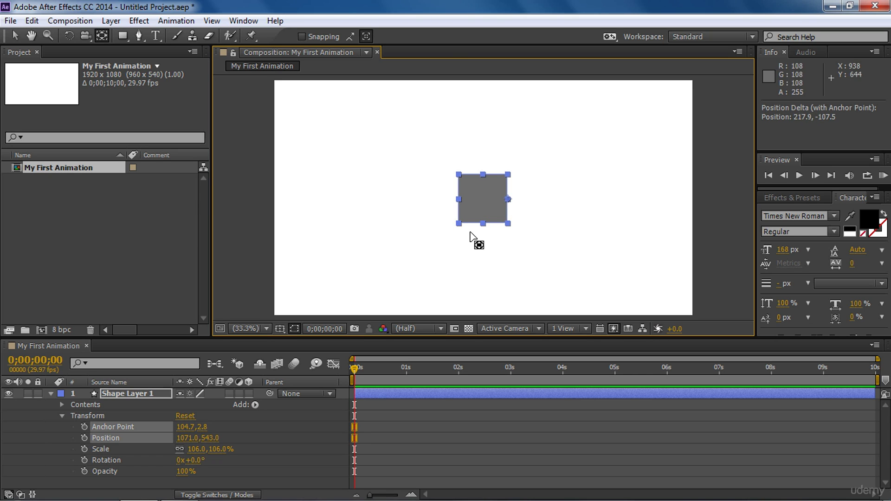
click(260, 414)
click(198, 460)
mouse_move(199, 460)
mouse_down()
mouse_move(217, 461)
mouse_move(197, 469)
mouse_up()
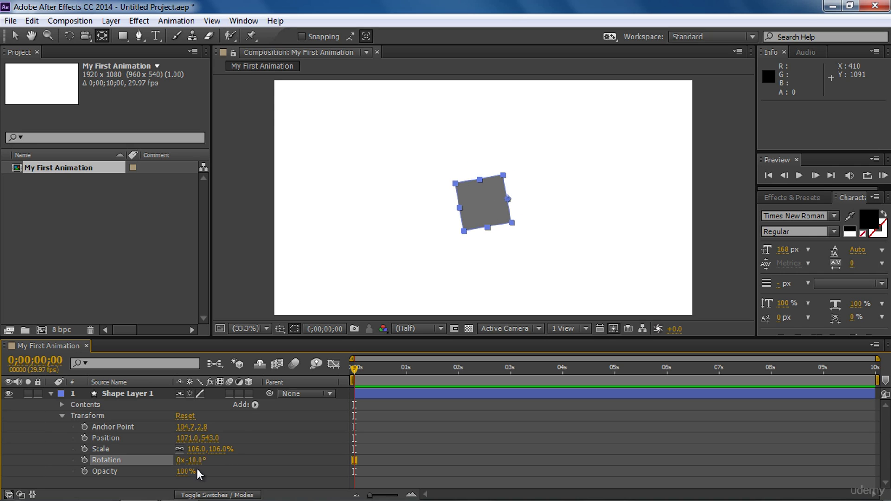
key(ctrl+z)
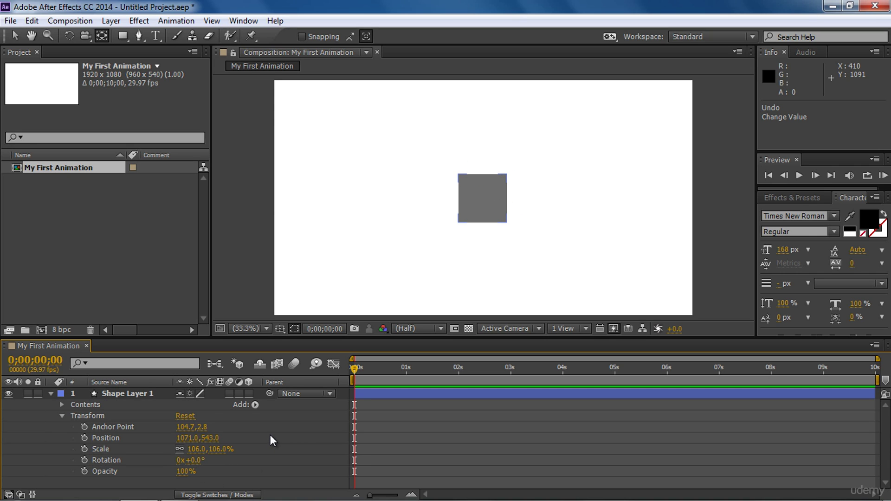
Move the anchor point back to the square's center, at about -3, 3, and return to the Selection tool.
click(492, 219)
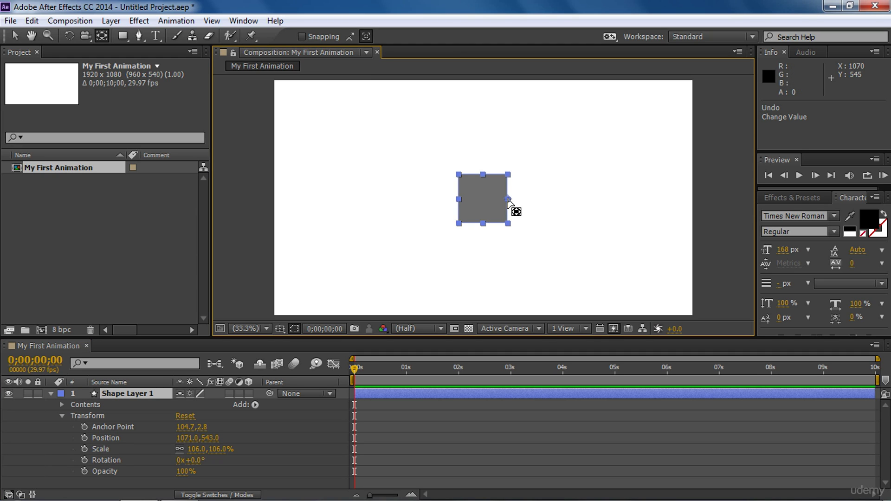
drag(508, 199, 477, 213)
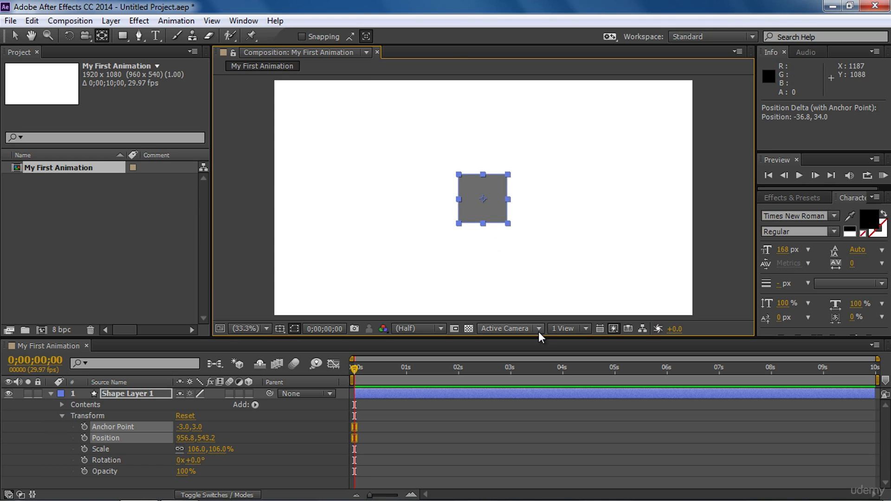
click(551, 408)
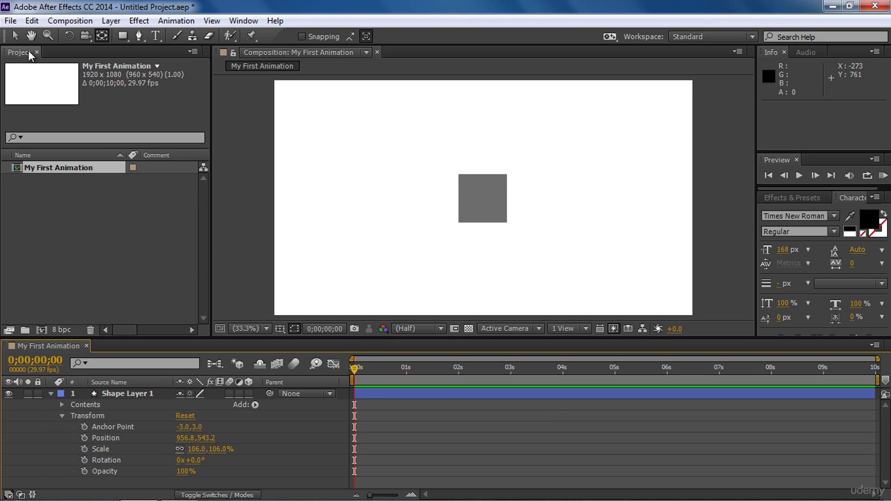
click(15, 36)
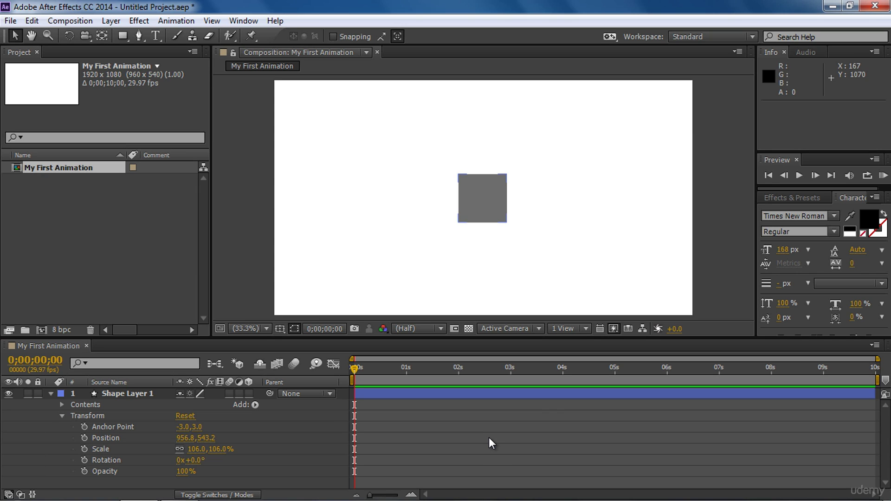
Move the square horizontally to an X position of 240.8 near the frame's left side and set a Position keyframe at 0 seconds.
drag(182, 437, 2, 441)
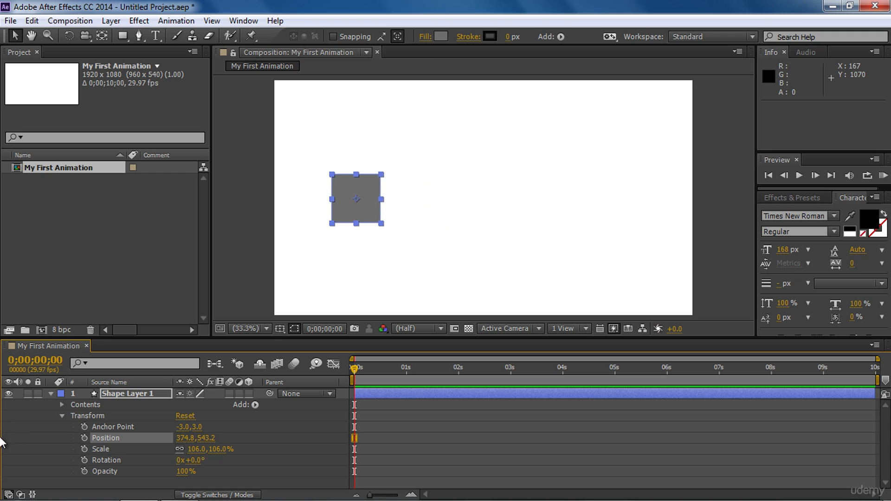
drag(183, 438, 95, 437)
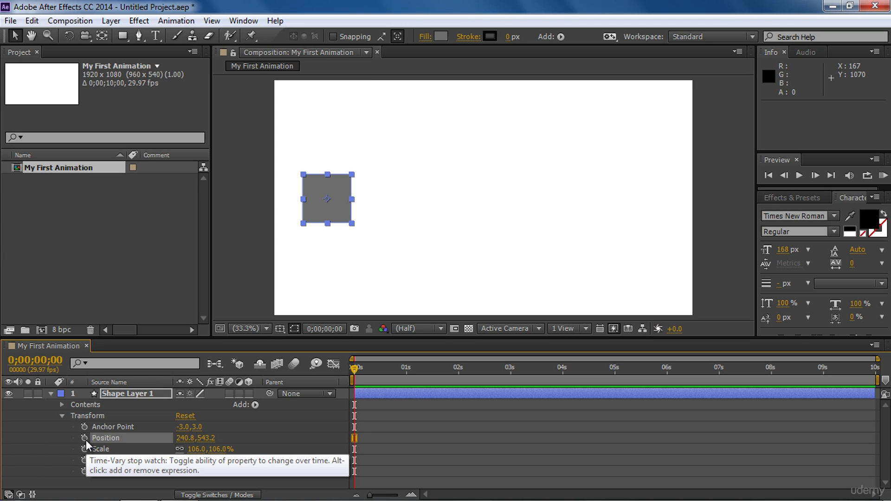
click(84, 438)
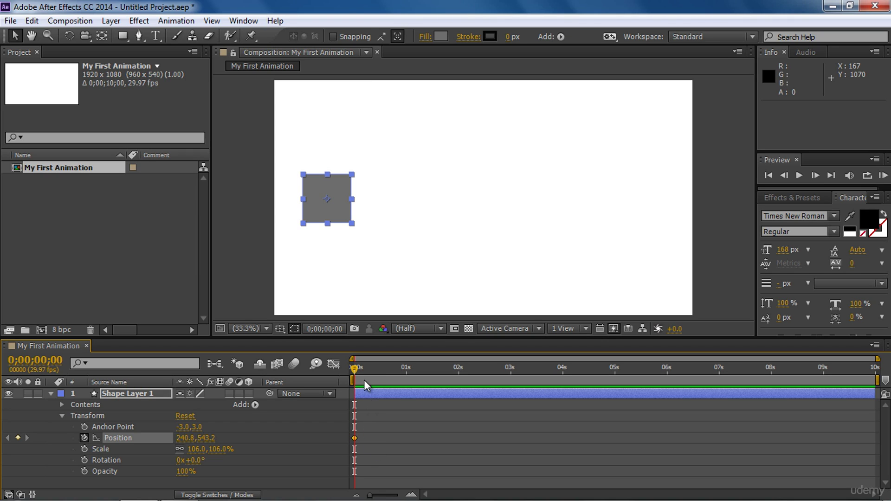
Keyframe the square's X position at 1646.8 at 3 seconds, and return the time indicator to the start.
drag(357, 368, 515, 386)
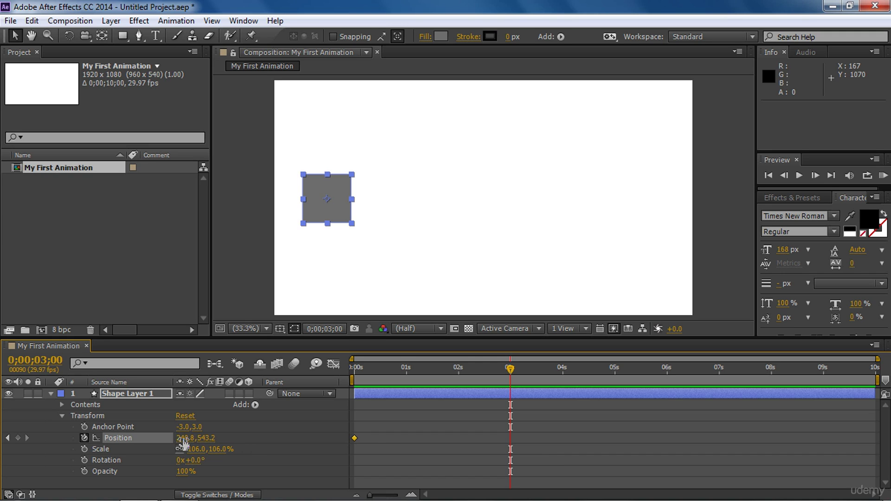
drag(183, 442, 864, 424)
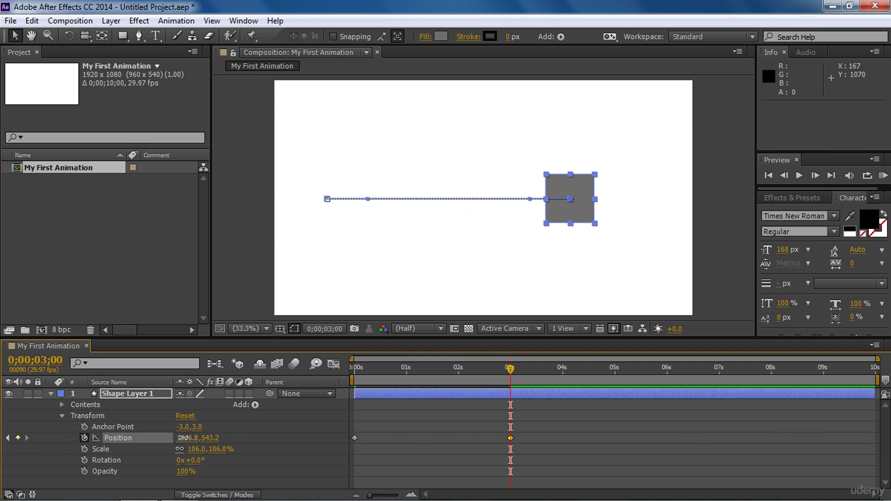
drag(182, 437, 376, 440)
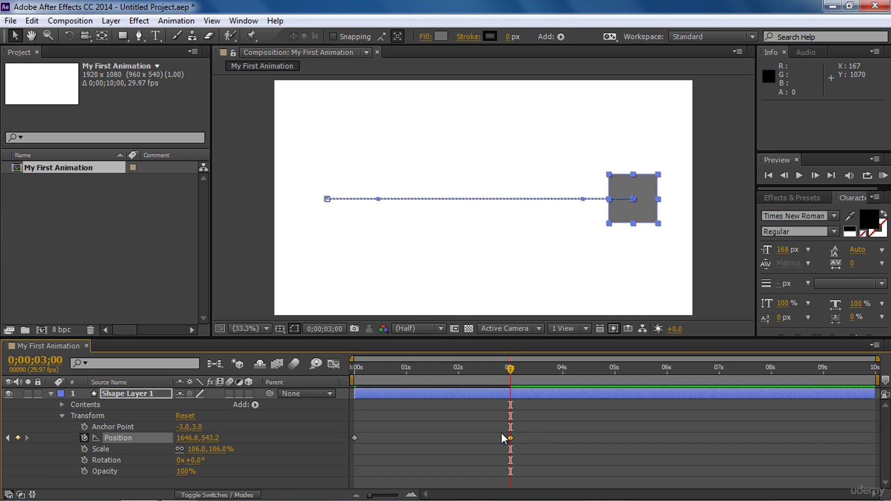
click(353, 369)
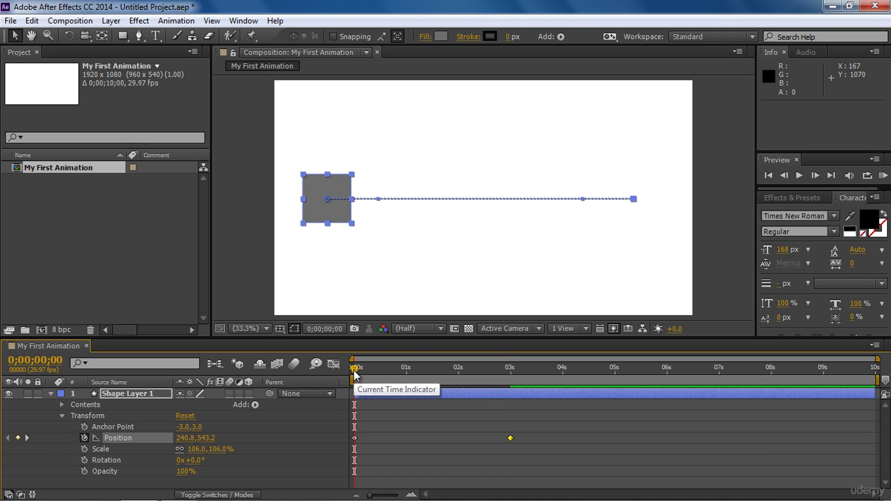
Scrub the time indicator between the 0 and 3 second keyframes to examine the square's motion, and return to the start.
click(511, 373)
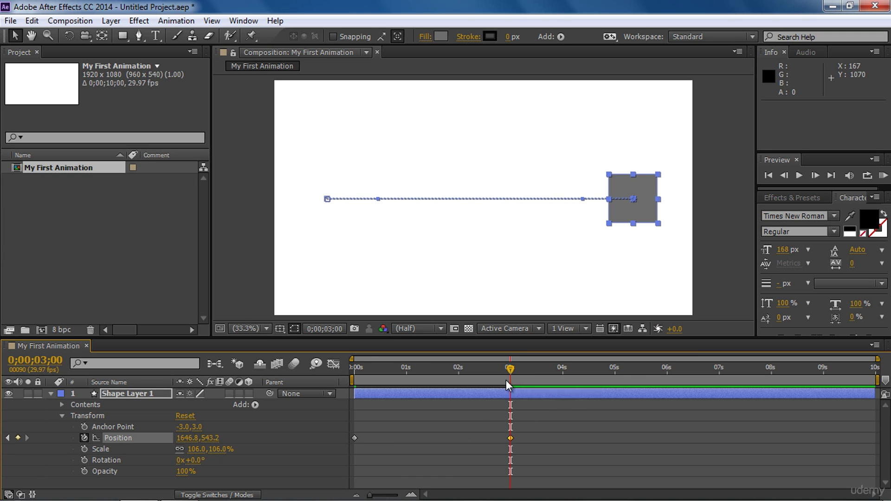
click(355, 369)
drag(355, 369, 436, 376)
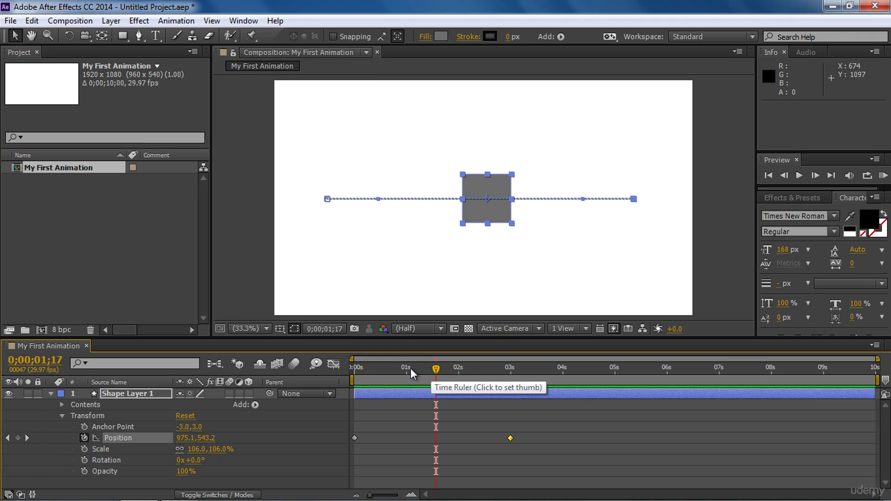
click(353, 369)
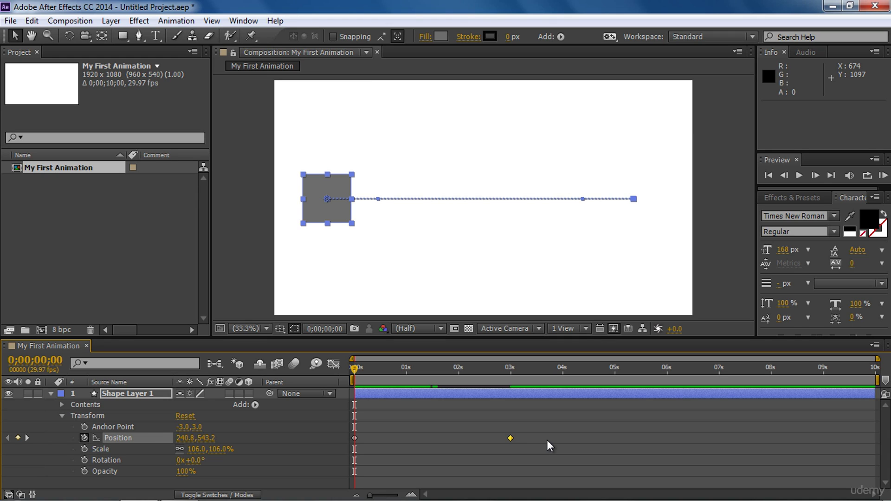
Preview the square's movement from the start of the timeline, replay it, and deselect the layer.
key(space)
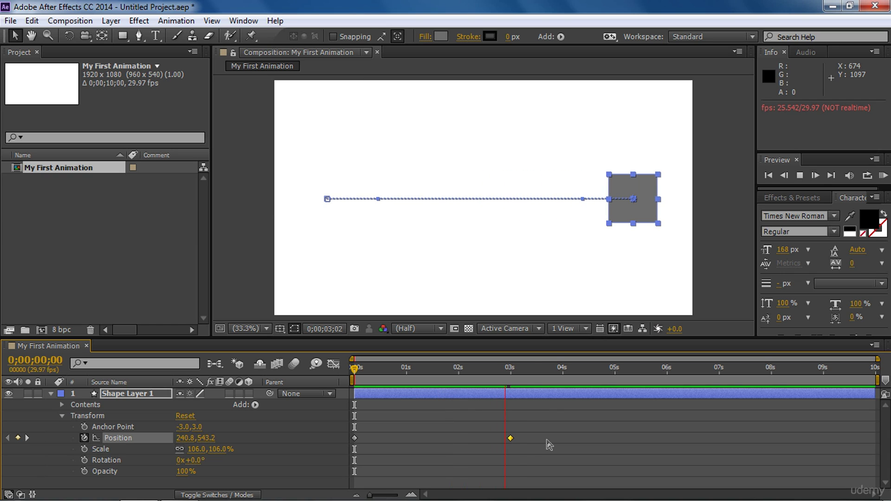
key(space)
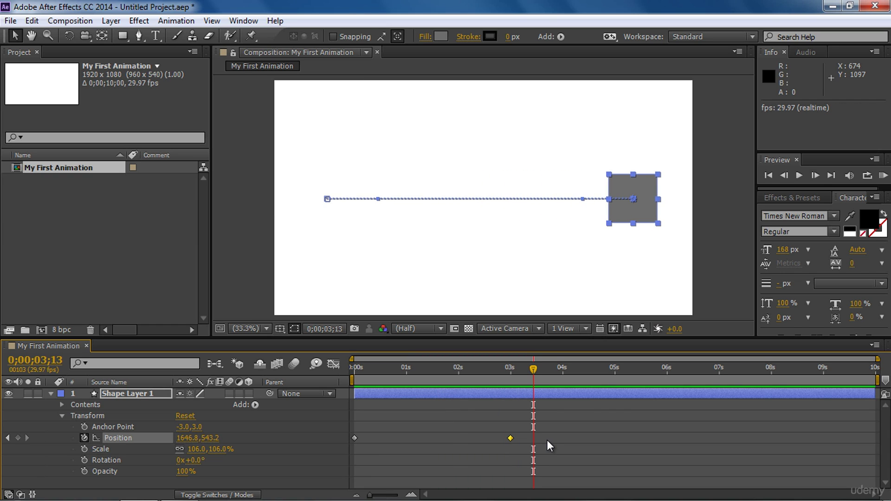
drag(388, 369, 343, 370)
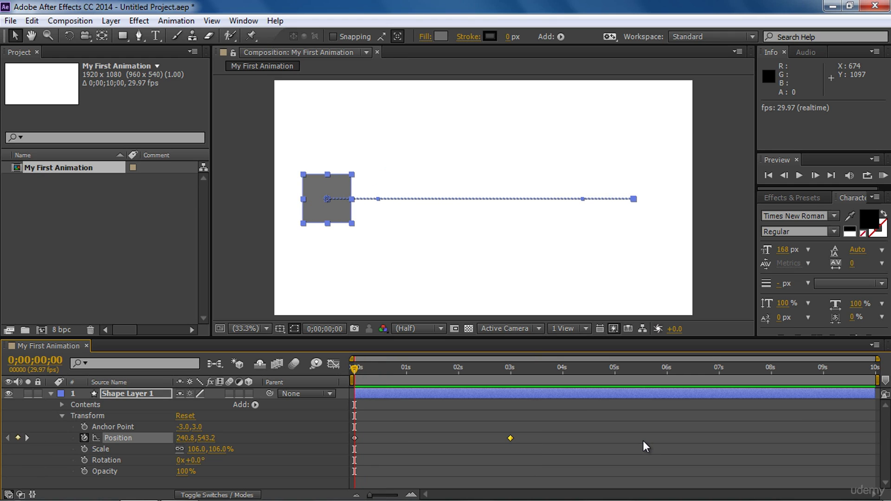
key(space)
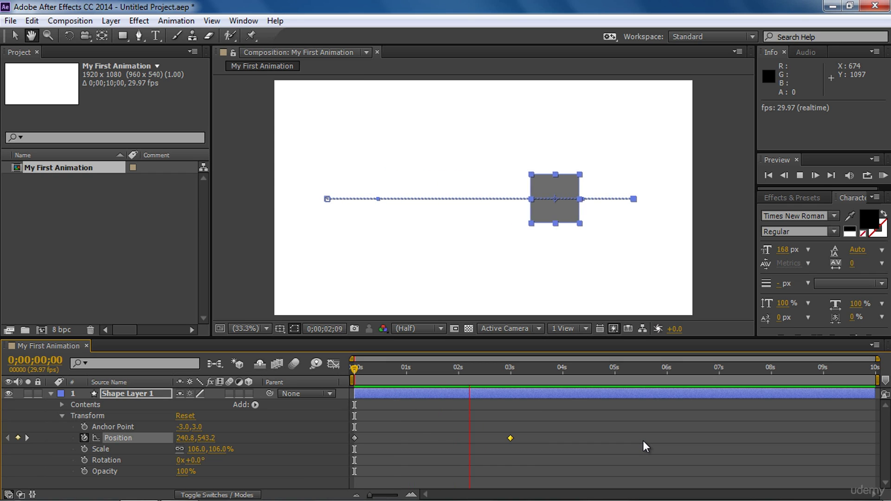
key(space)
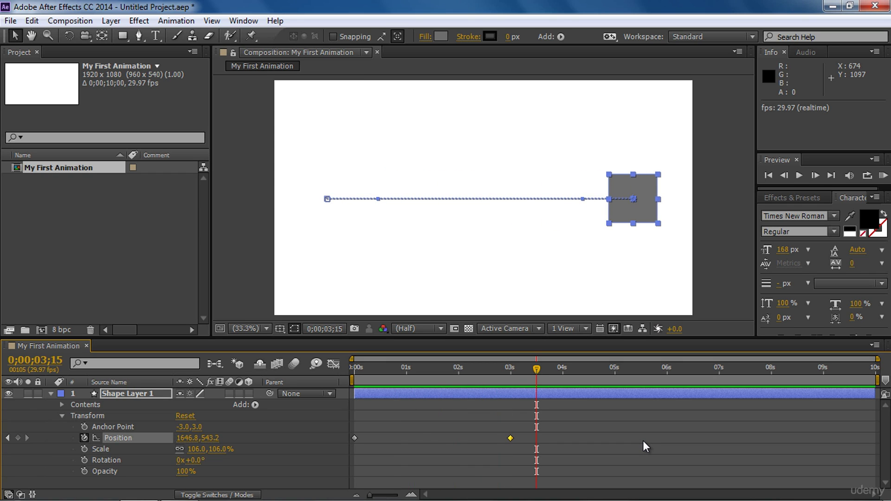
click(574, 444)
key(space)
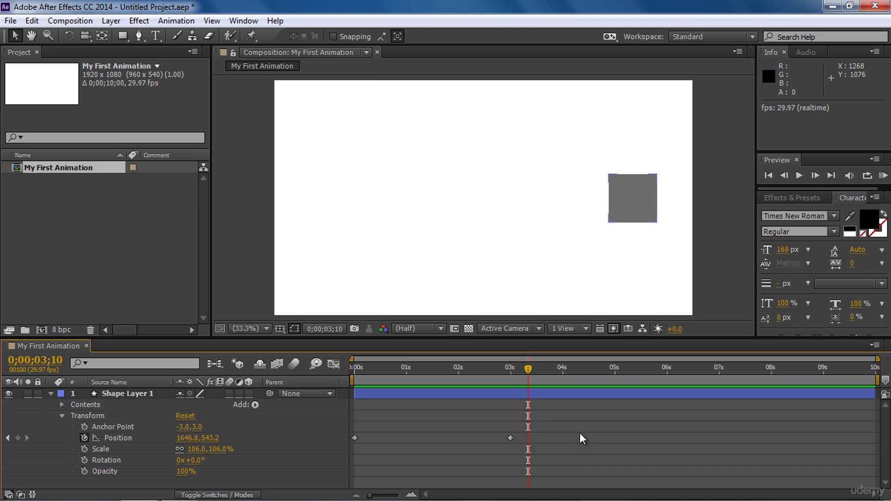
Hide the square's shape layer and collapse its properties in the timeline.
click(7, 394)
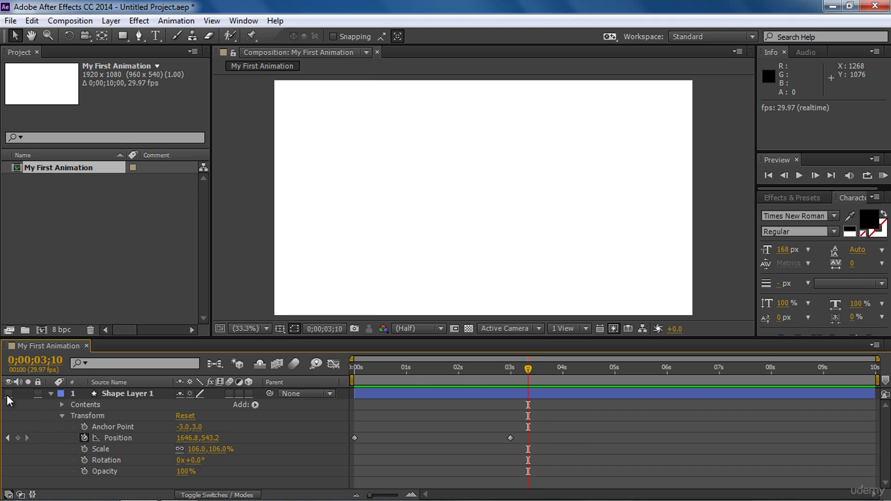
click(51, 393)
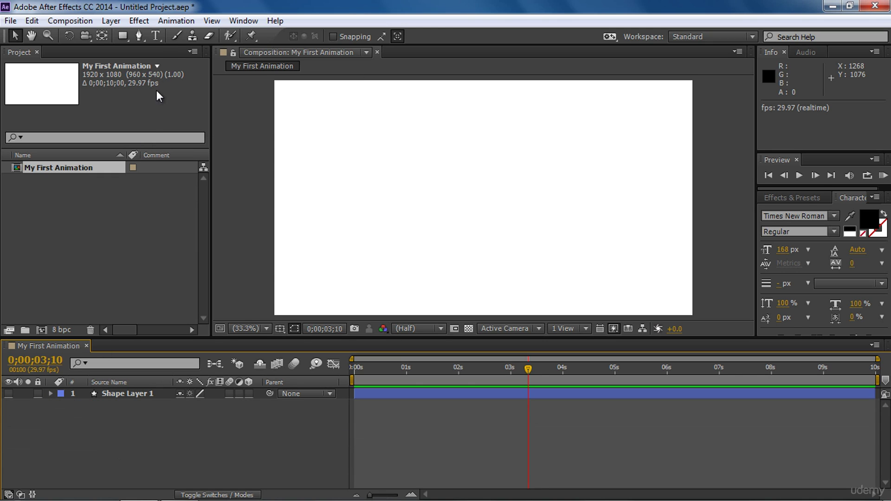
Add a text layer reading "After Effects" and move it to the middle of the frame, at position 531, 576.
click(154, 36)
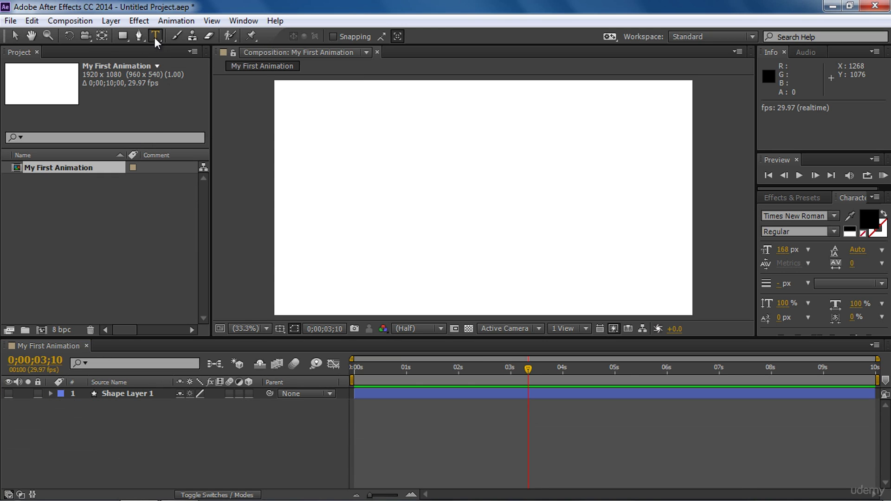
click(346, 198)
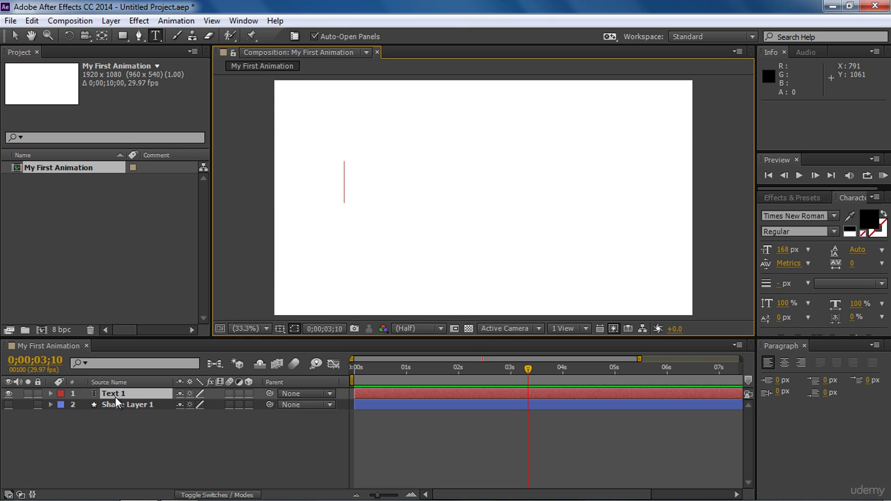
text(Af)
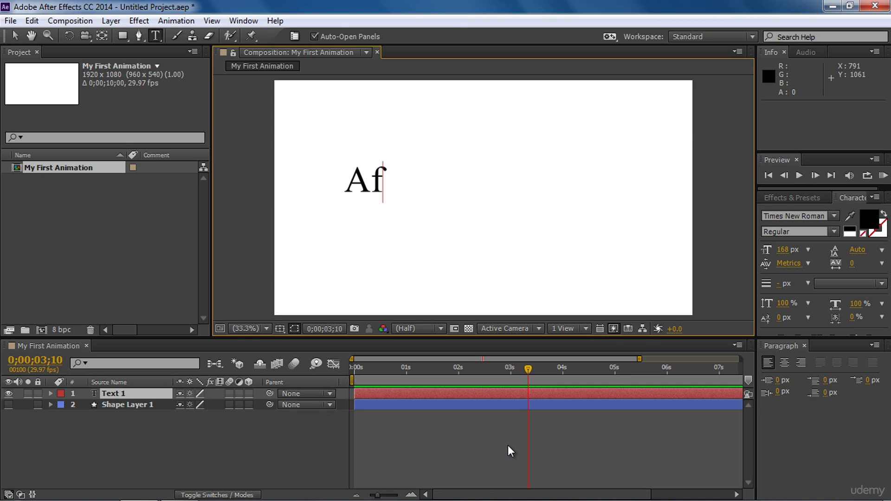
text(ter Effe)
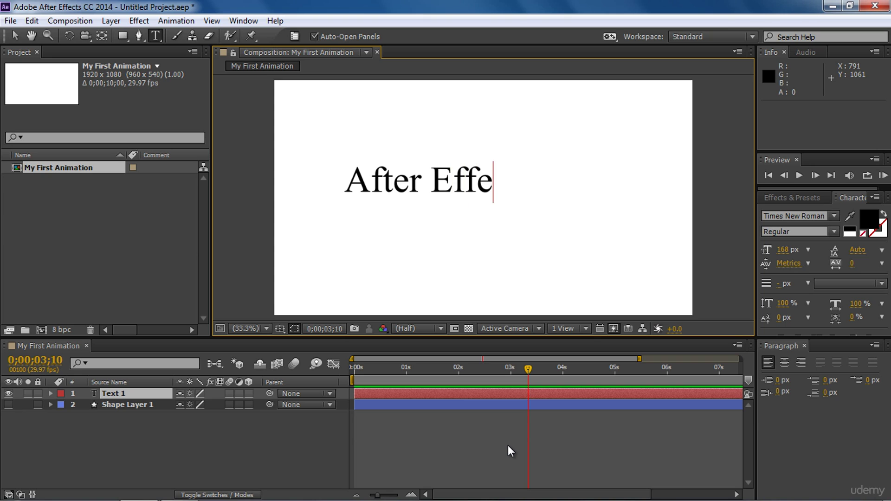
text(cts)
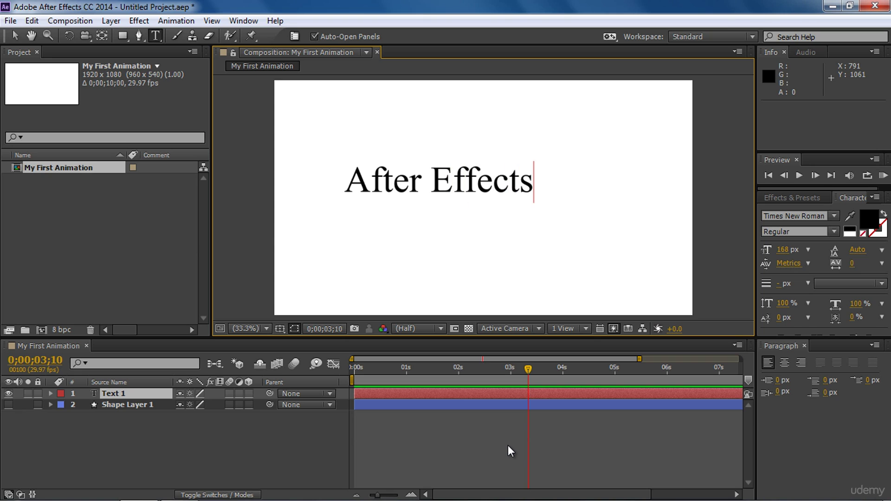
click(16, 34)
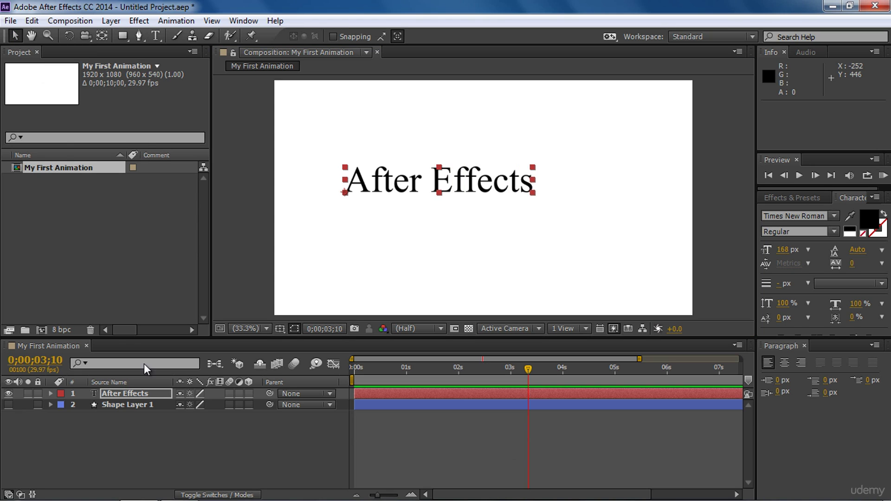
drag(478, 183, 523, 198)
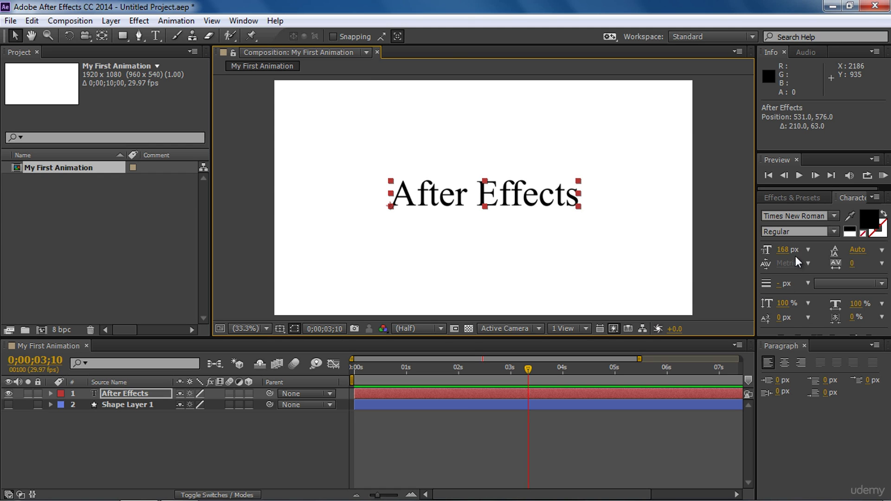
Set the text's fill color to dark red 8D0404 and close the paragraph settings.
mouse_move(783, 251)
mouse_down()
mouse_move(772, 251)
mouse_move(787, 255)
mouse_up()
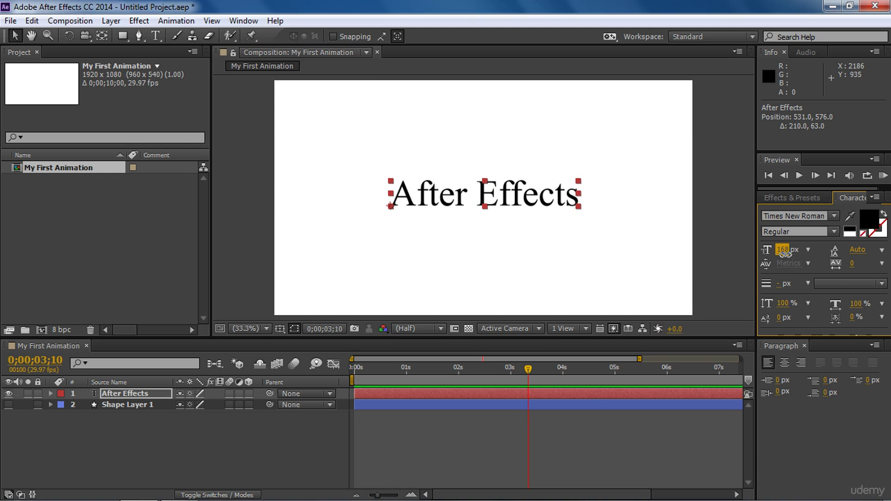
click(868, 221)
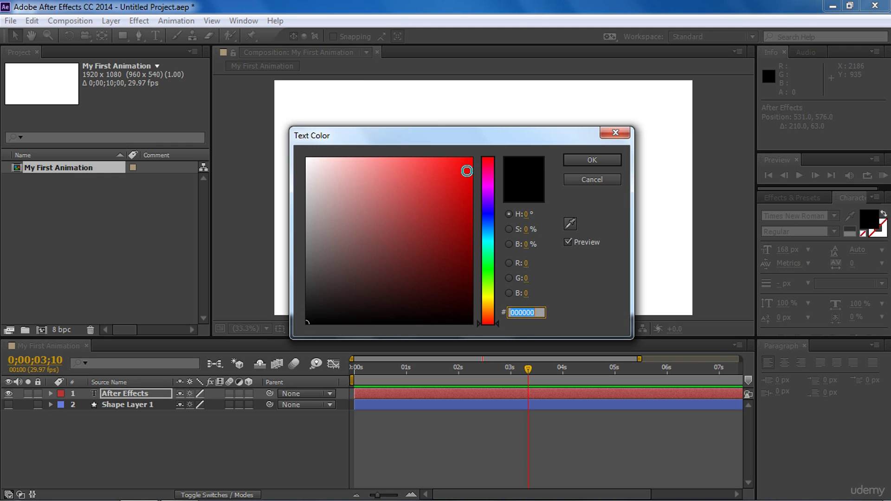
click(471, 228)
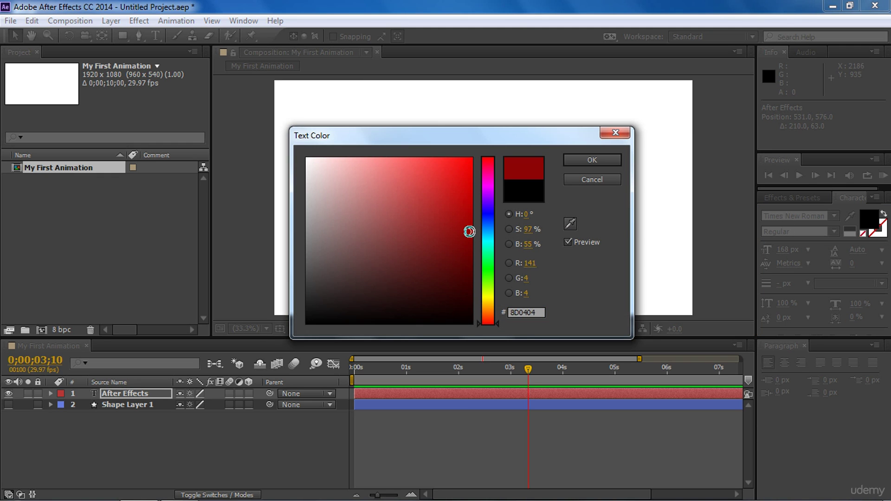
click(591, 162)
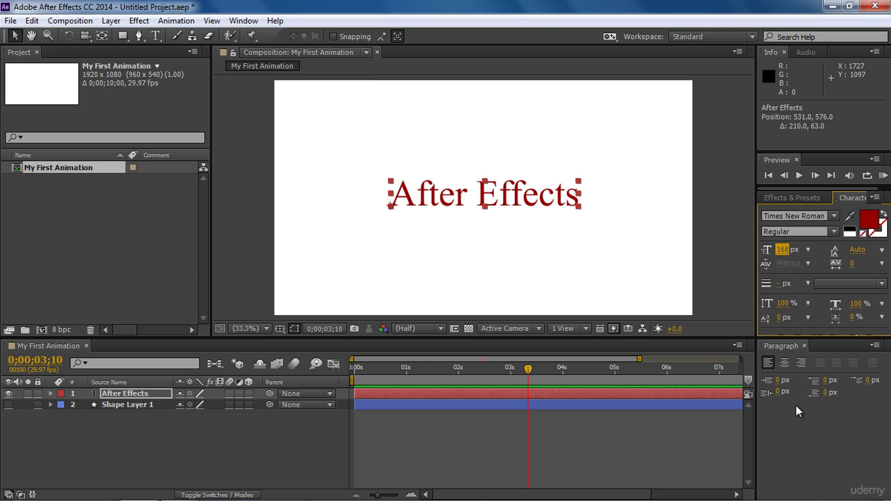
click(804, 345)
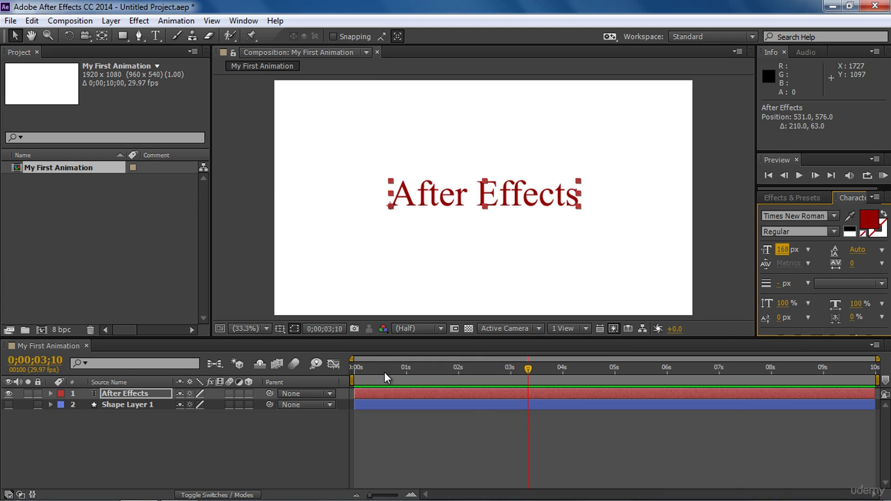
Return the time indicator to 0 seconds and expand the "After Effects" text layer's Transform properties.
drag(385, 364, 352, 370)
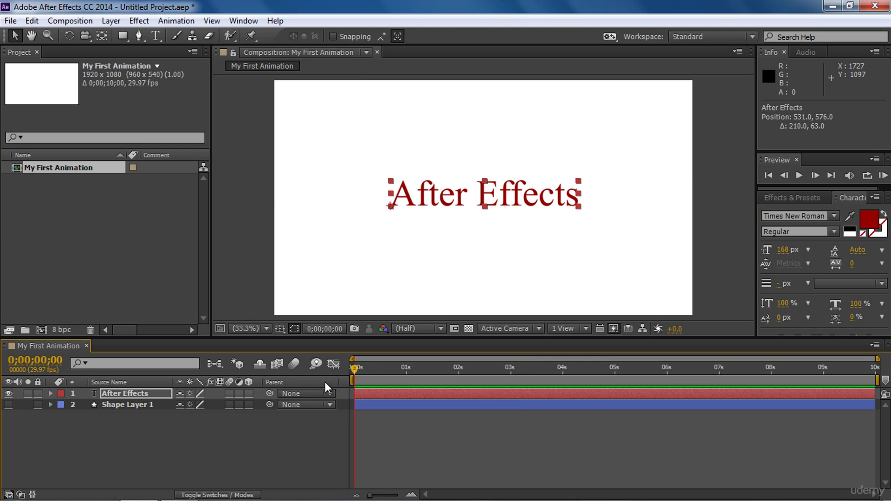
click(131, 395)
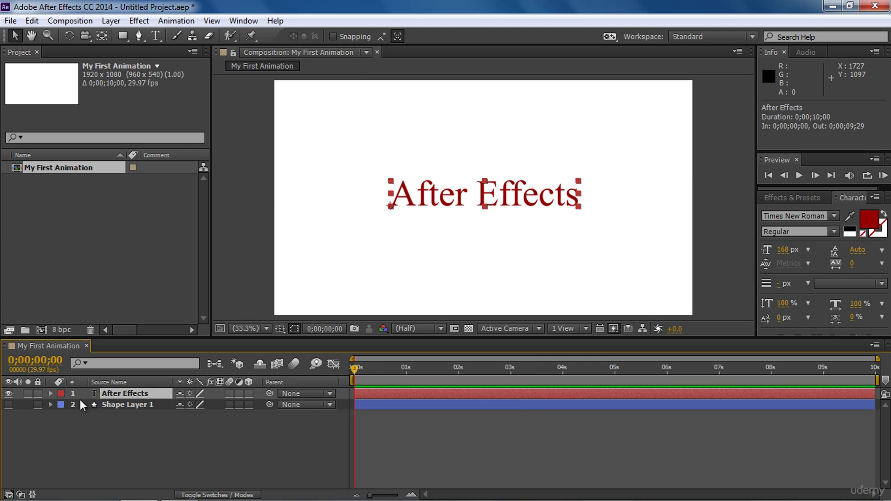
click(50, 393)
click(61, 415)
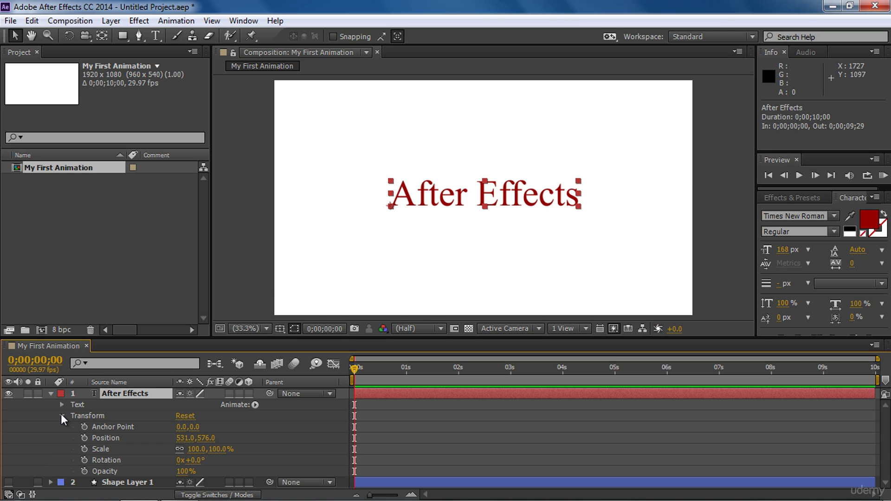
Test scaling the text down to 81% around its lower-left anchor point and undo the change.
drag(223, 449, 207, 449)
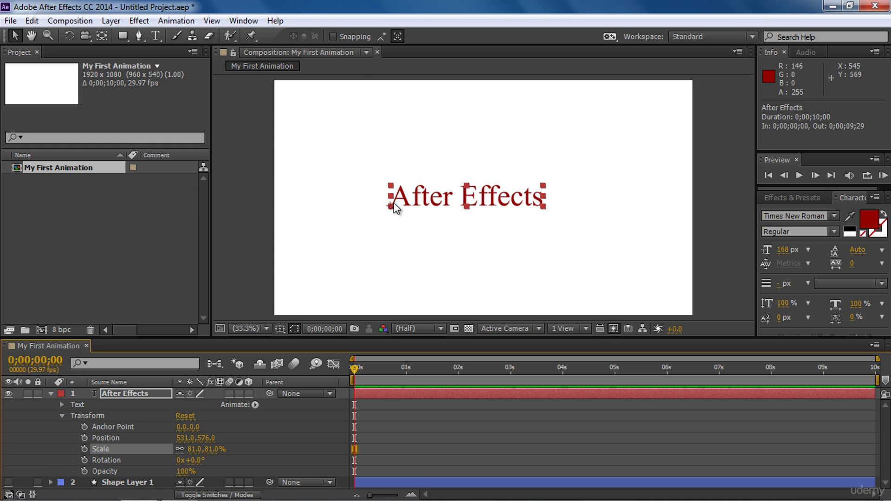
key(ctrl+z)
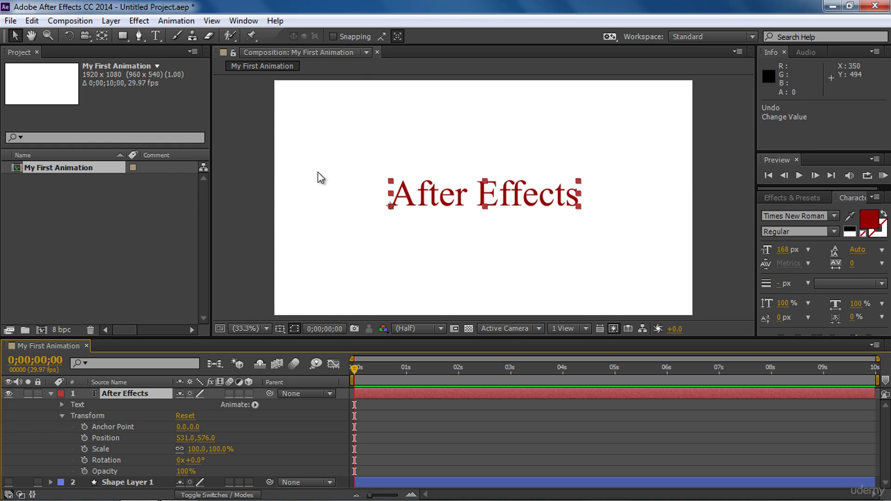
Move the text's anchor point to its center, test an 88% scale around it and undo the scale.
click(103, 36)
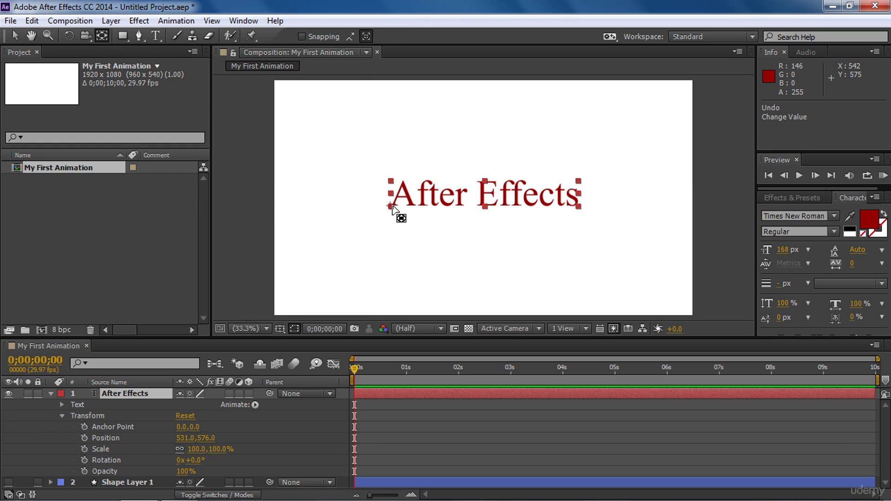
drag(392, 205, 485, 194)
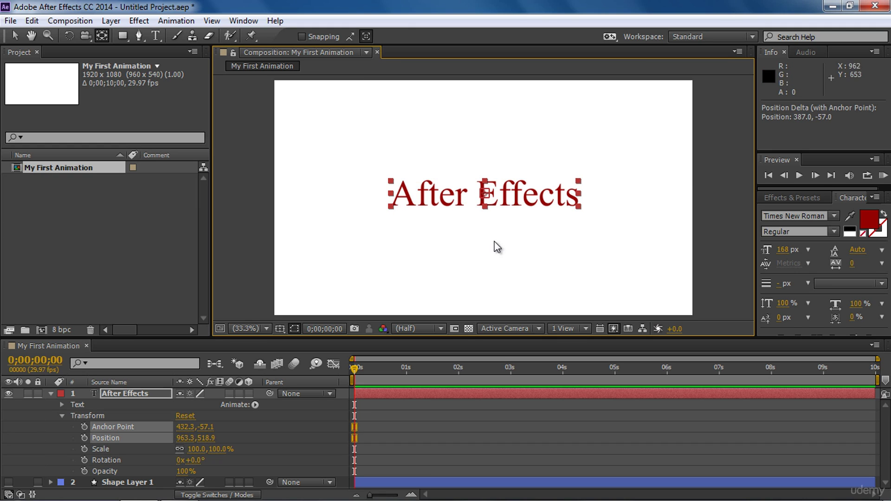
drag(218, 449, 211, 449)
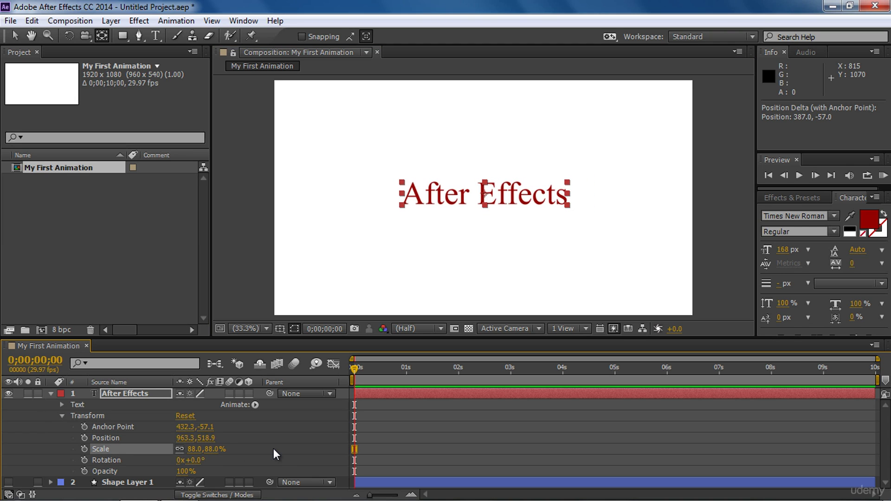
key(ctrl+z)
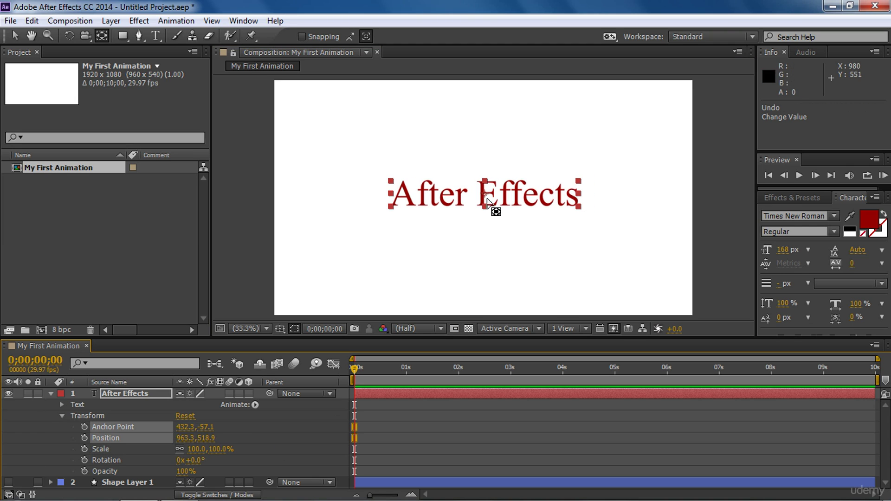
Move the text's anchor point back to its lower-left corner, at about 1.3, 2.3, and return to the Selection tool.
drag(486, 200, 392, 211)
click(466, 456)
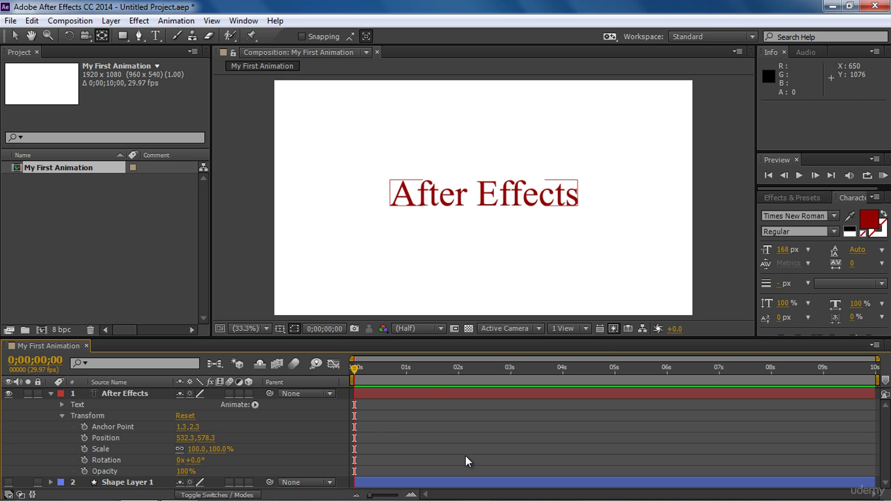
click(11, 37)
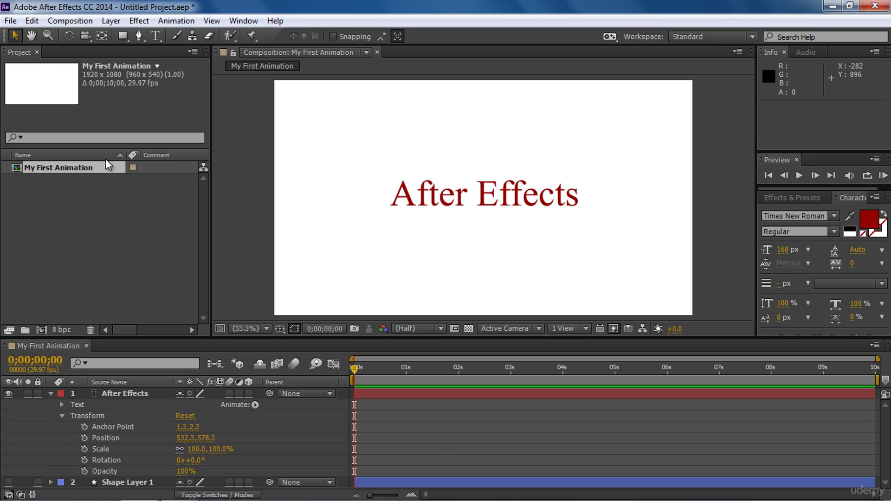
Enable Scale keyframing for the "After Effects" text layer at 0 seconds with the scale set to 0%.
click(86, 448)
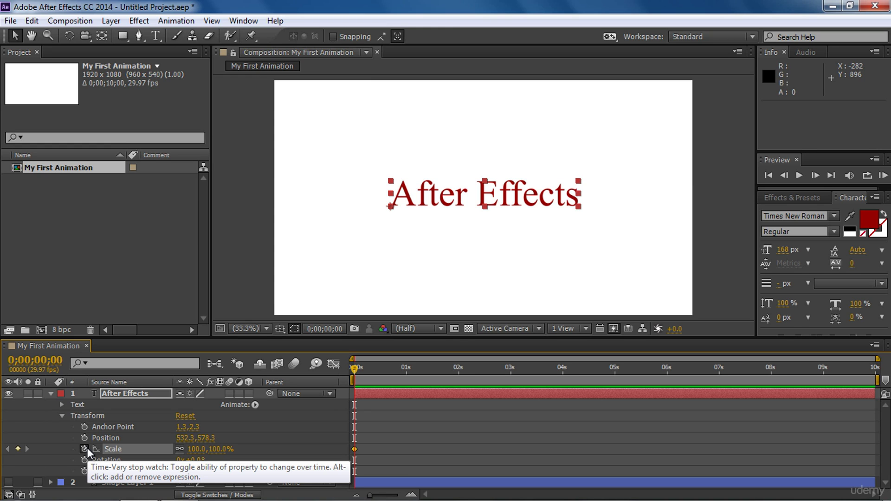
click(218, 449)
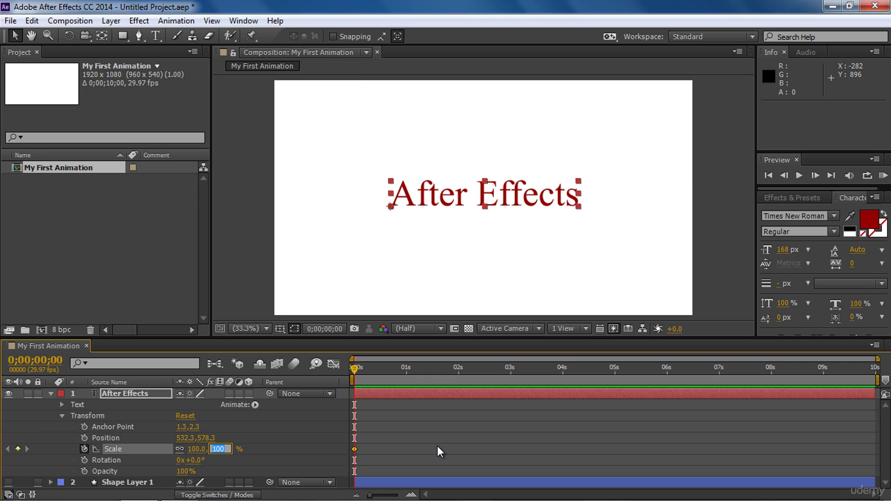
text(0)
key(Return)
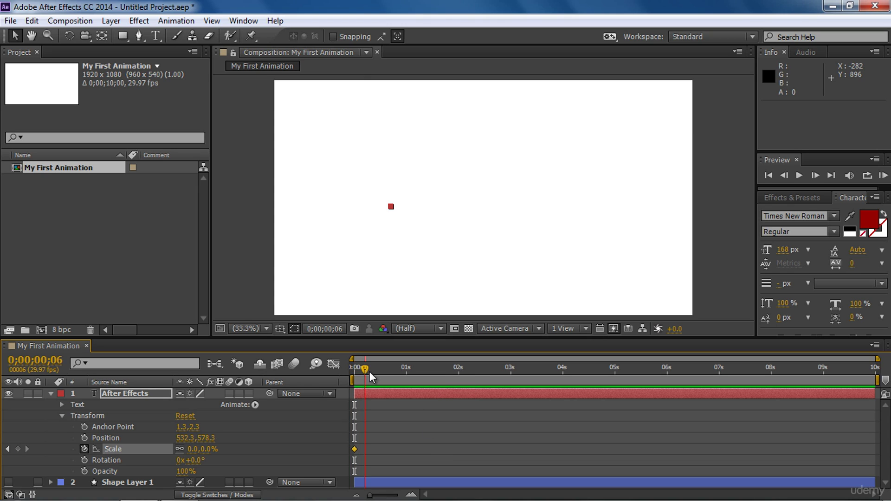
Add a 100% Scale keyframe to the text layer at 1 second.
drag(369, 371, 410, 377)
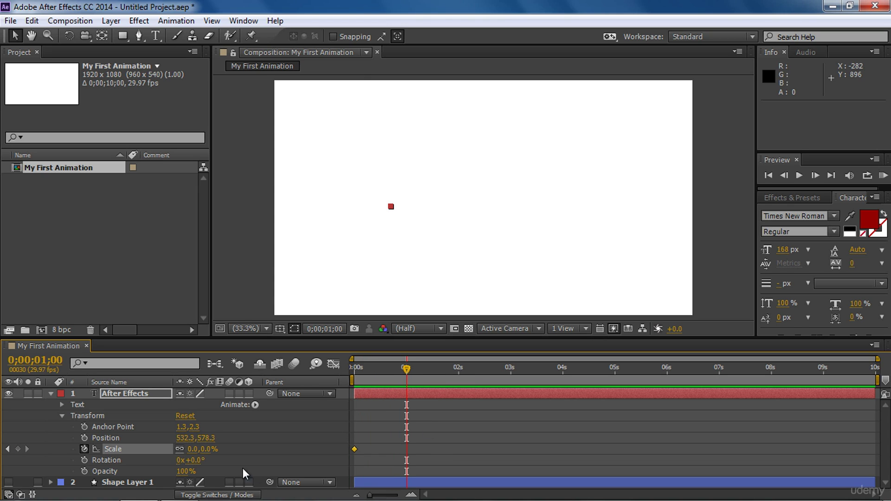
click(208, 449)
text(100)
key(Return)
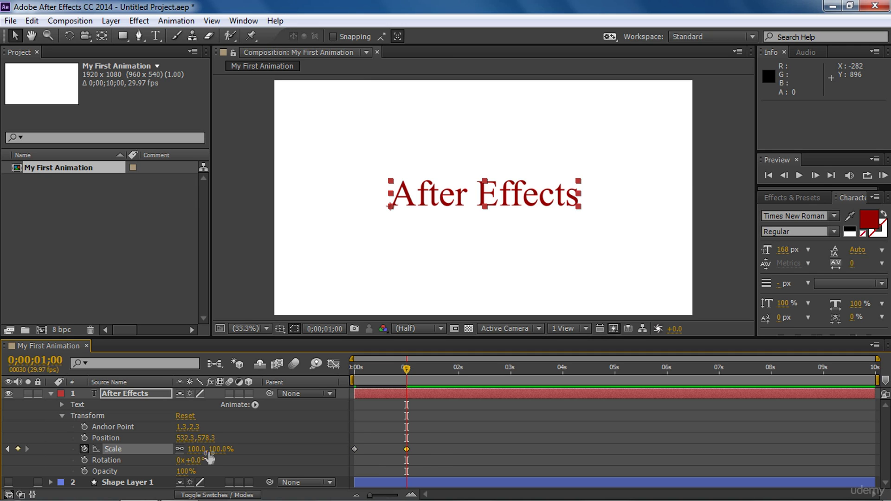
Play the text's scale animation twice from the start of the composition.
drag(370, 371, 356, 371)
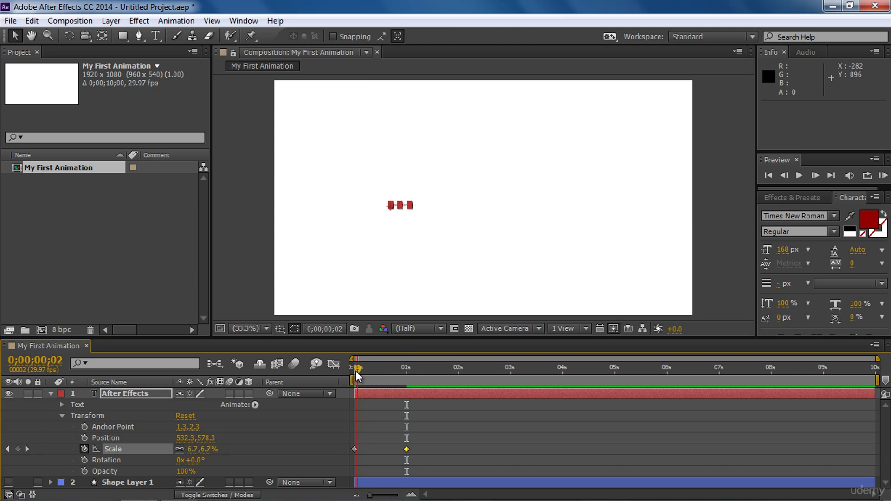
key(space)
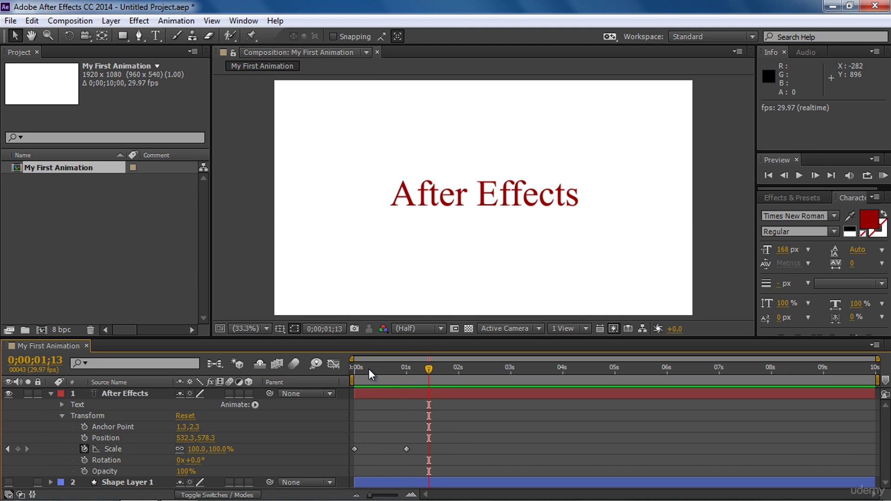
drag(368, 368, 352, 369)
key(space)
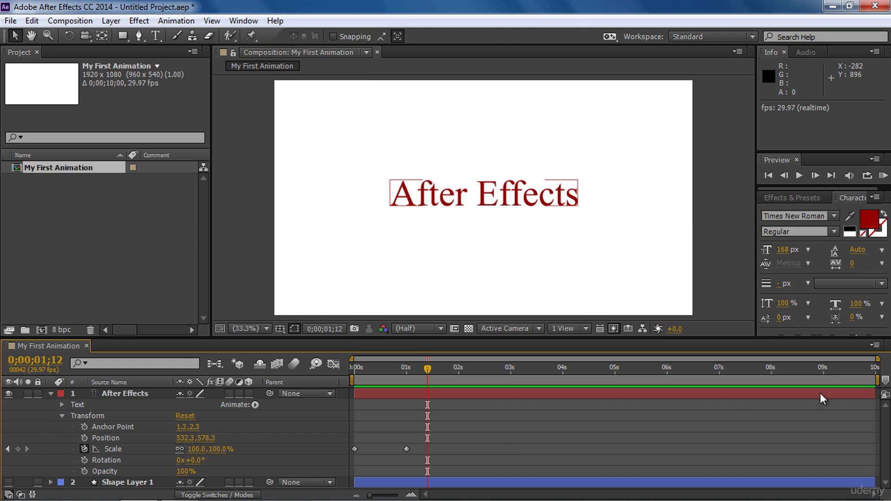
Move the text's 100% Scale keyframe from 1 second to frame 10.
drag(876, 359, 555, 360)
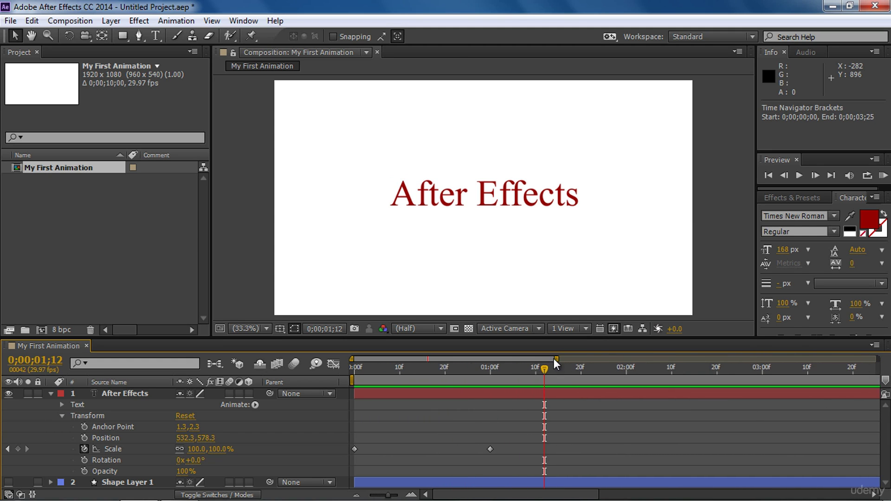
click(490, 449)
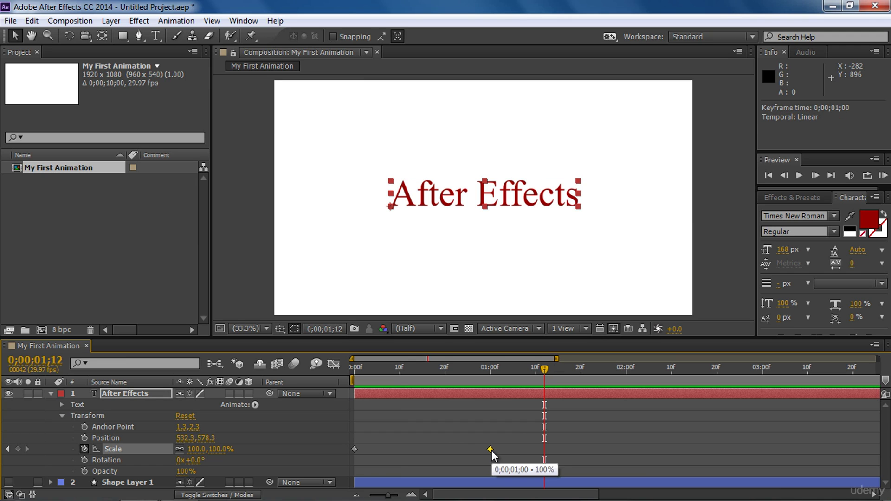
click(400, 374)
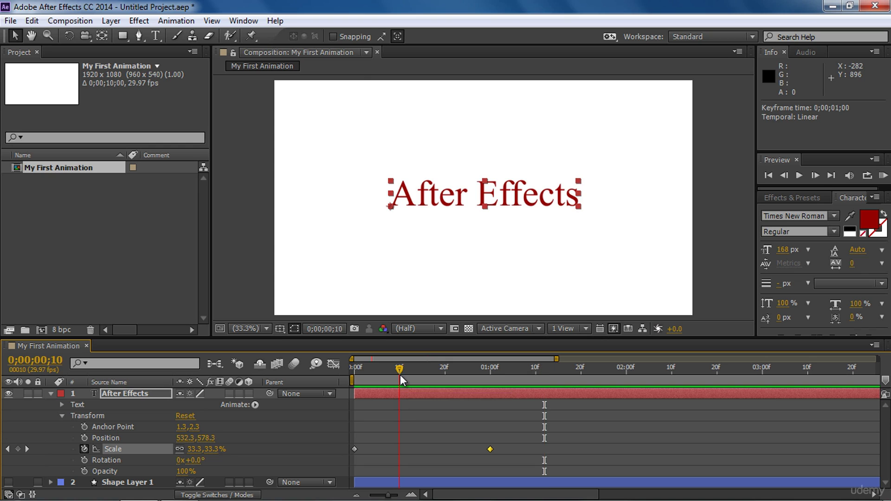
drag(491, 451, 402, 450)
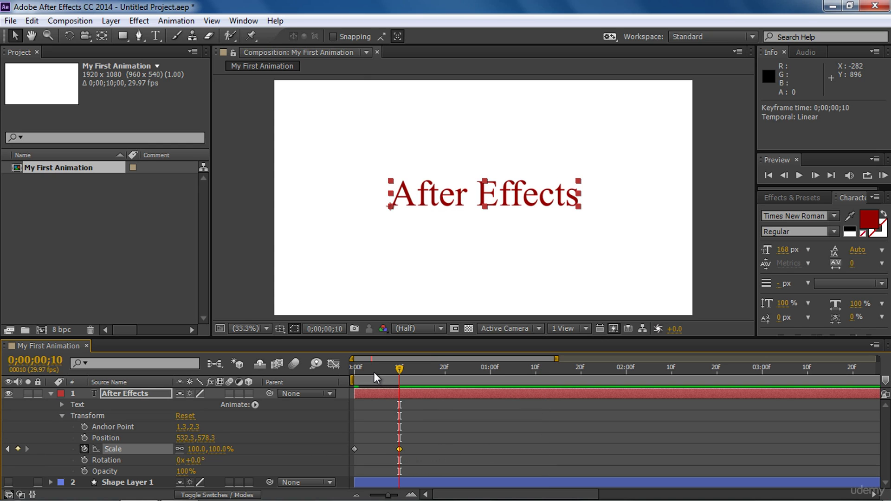
Replay the shortened scale animation from 0 seconds to check its speed.
drag(374, 372, 348, 367)
click(447, 430)
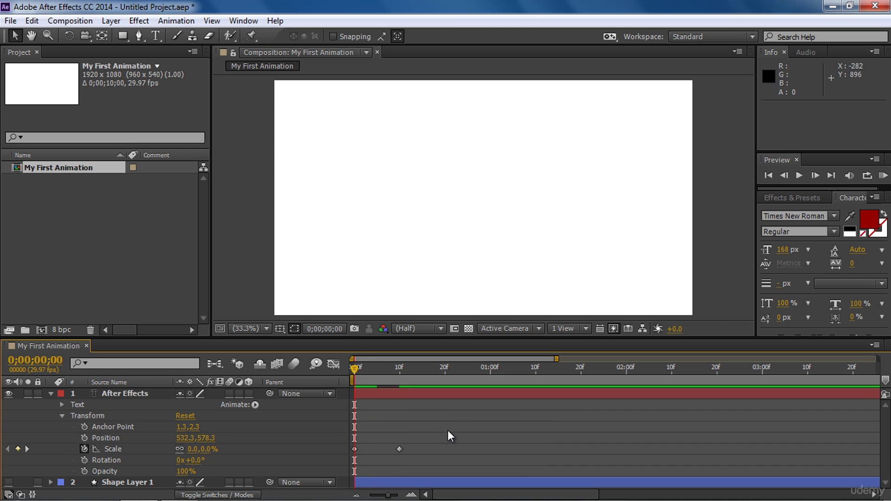
key(space)
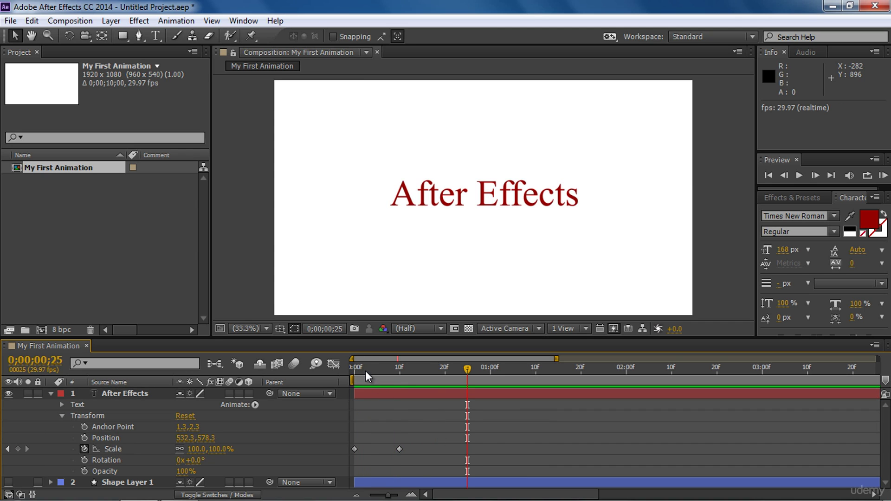
click(352, 369)
key(space)
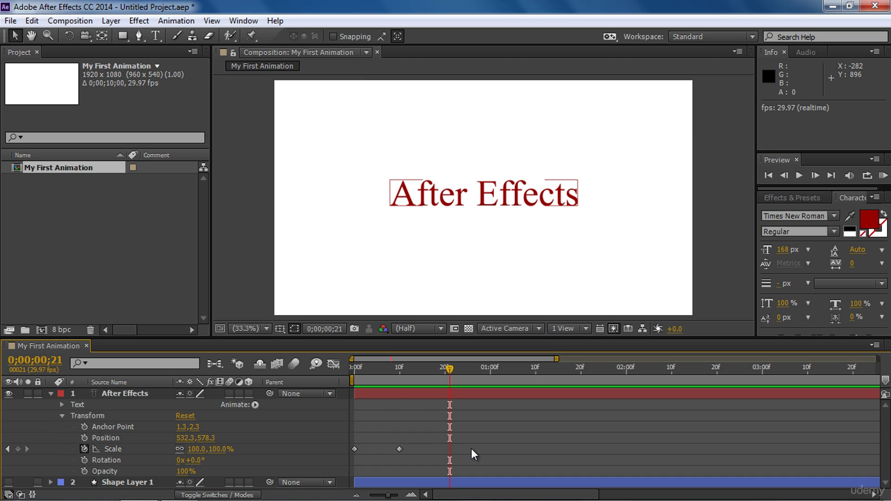
Set the text's Scale keyframe at frame 10 to 110%.
click(399, 372)
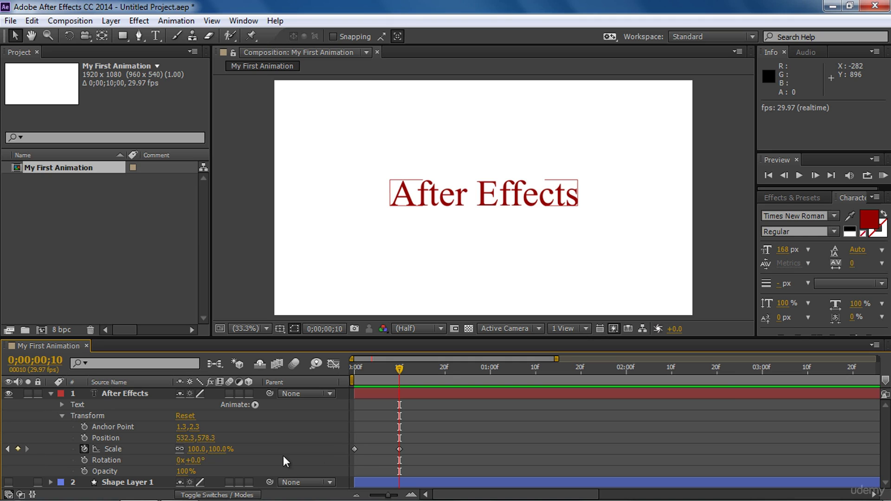
click(226, 449)
text(110)
key(Return)
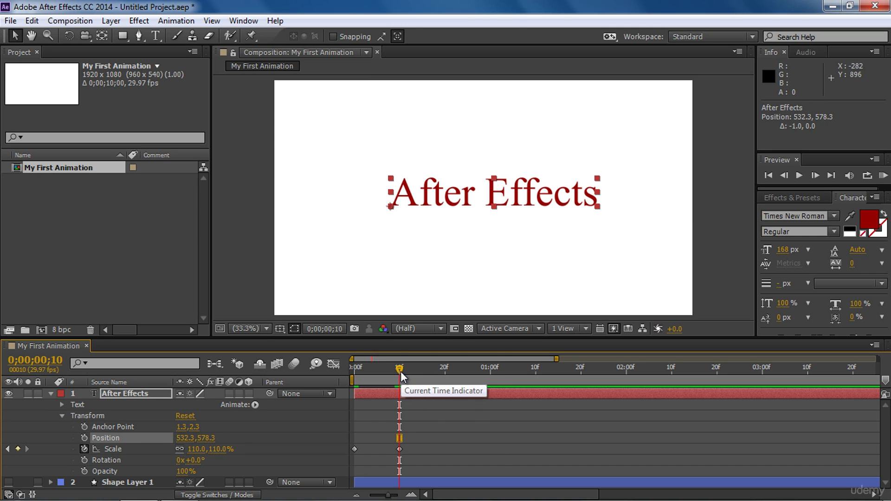
Advance five frames to frame 15 and add a 100% Scale keyframe for the text.
key(Page_Down)
key(Page_Down)
key(Page_Down)
key(Page_Down)
key(Page_Down)
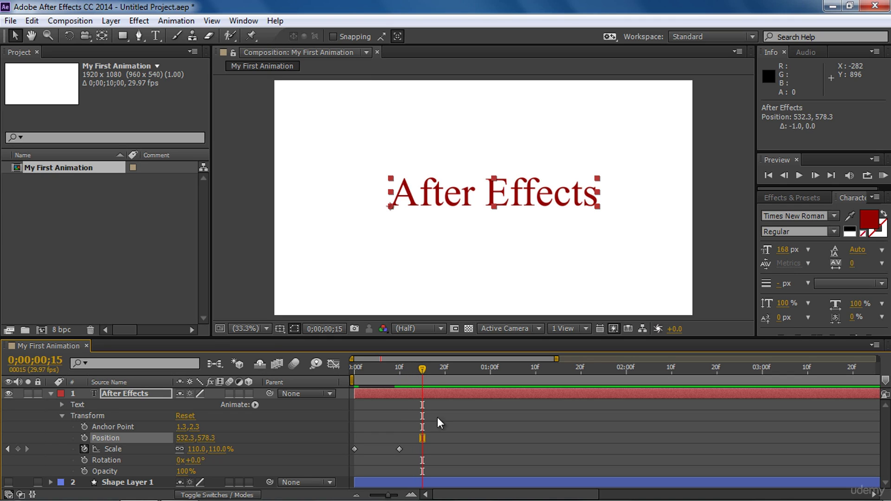
click(221, 449)
text(100)
key(Return)
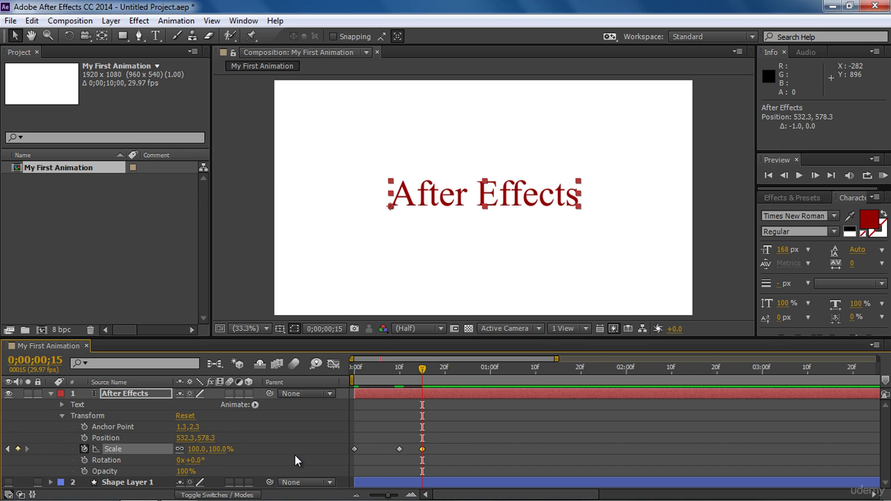
Scrub through the three Scale keyframes and play the text's overshoot animation from the start.
click(374, 430)
click(354, 369)
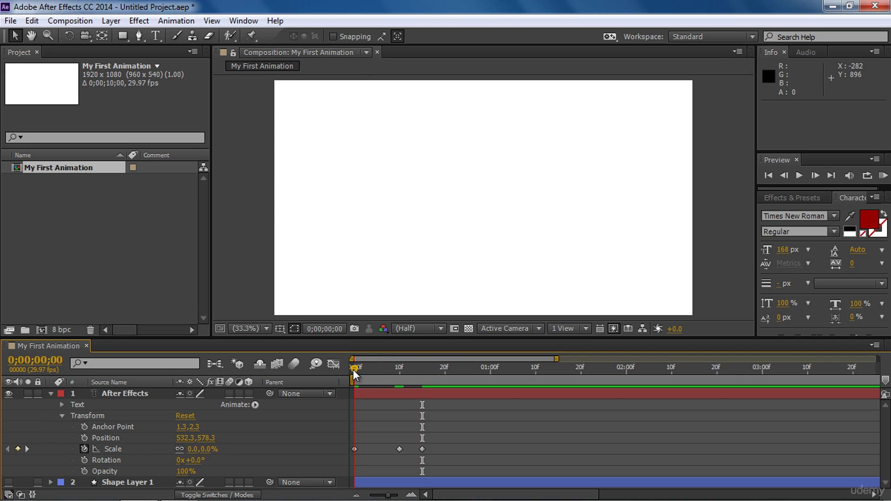
drag(357, 369, 423, 375)
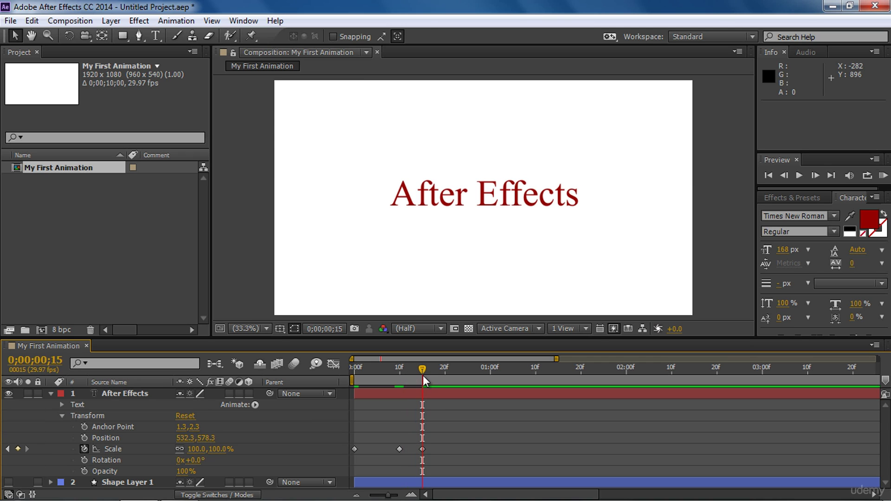
click(358, 369)
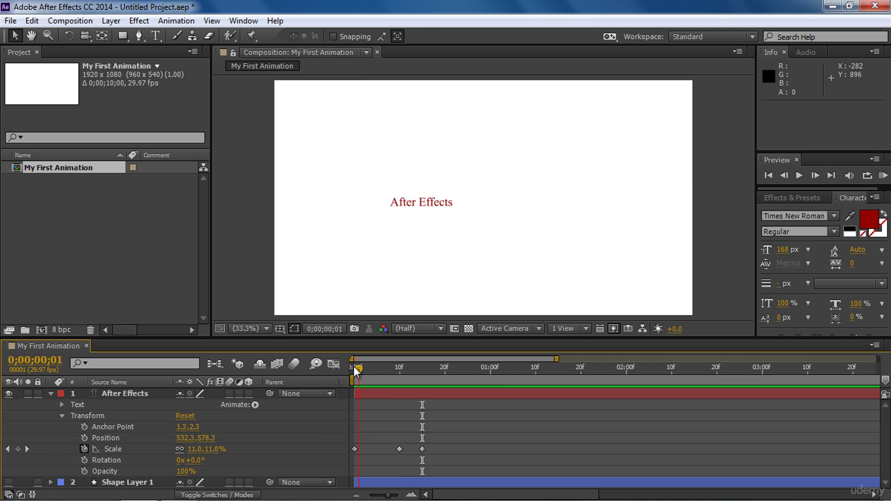
click(354, 366)
key(space)
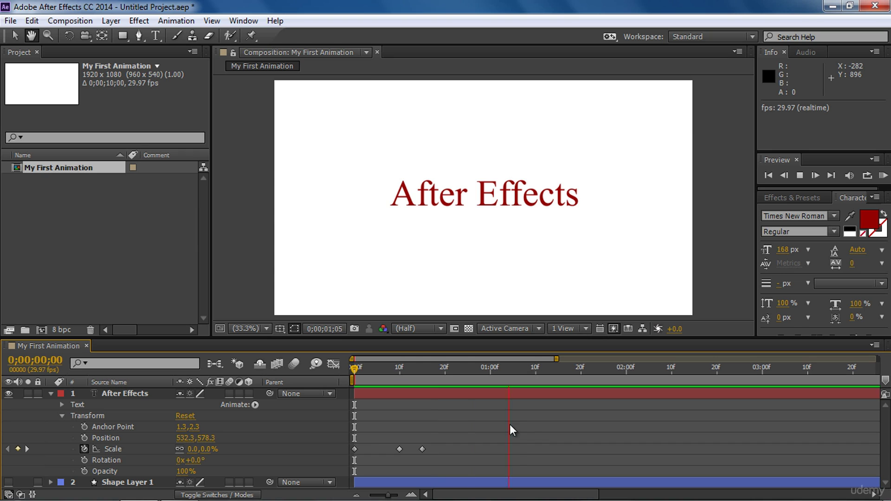
click(352, 367)
key(space)
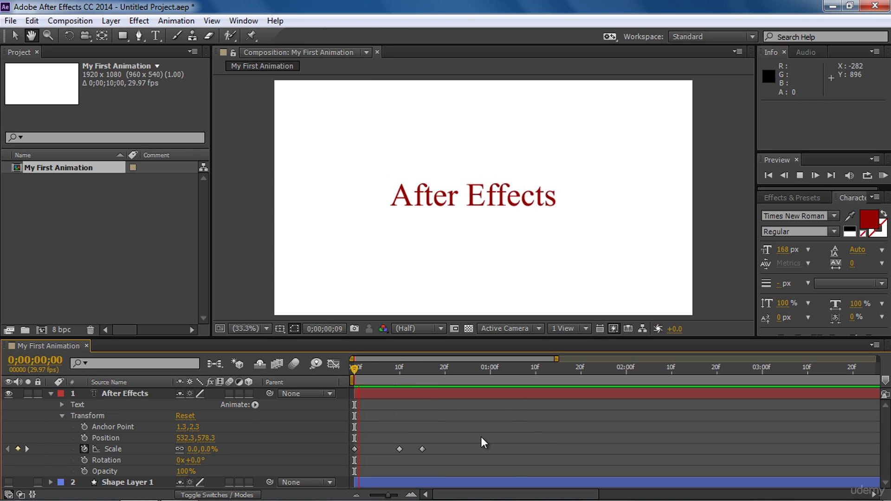
key(space)
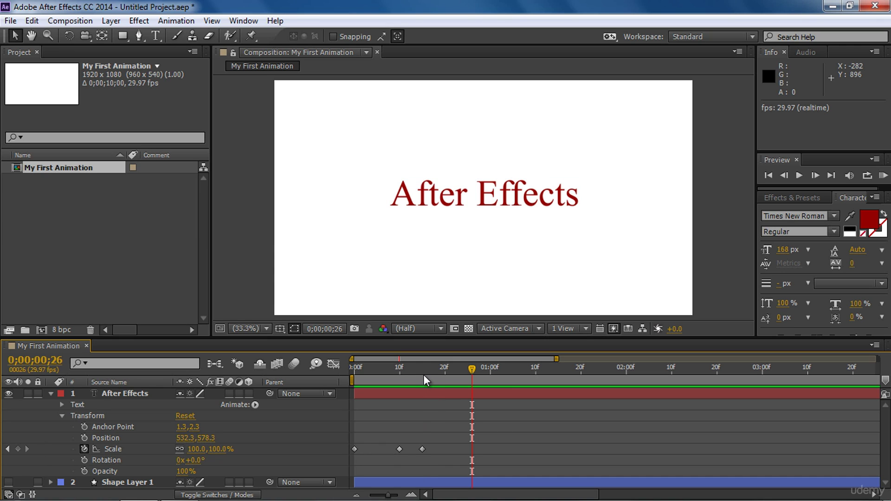
Add a 105% Scale keyframe to the text layer at frame 20.
drag(423, 373, 444, 375)
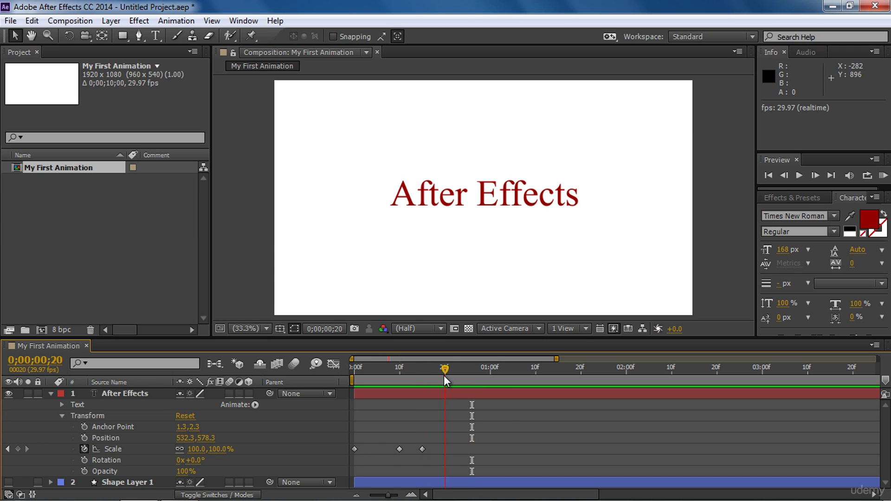
click(219, 449)
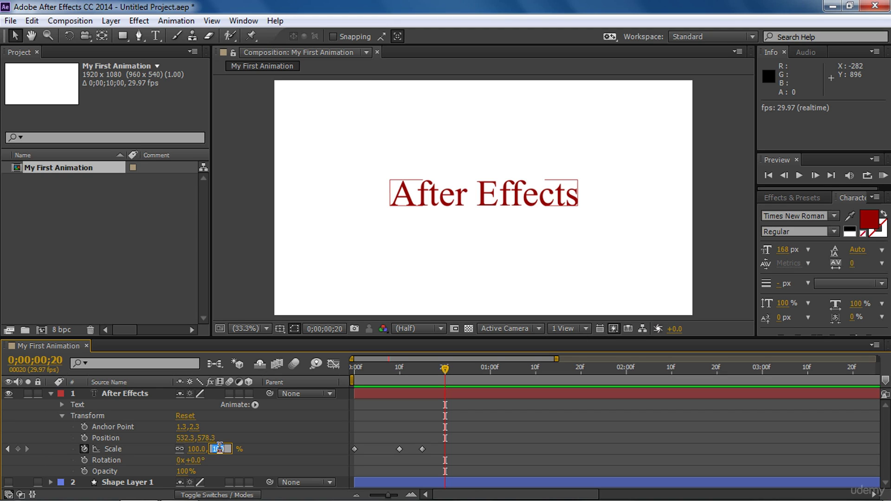
text(105)
key(Return)
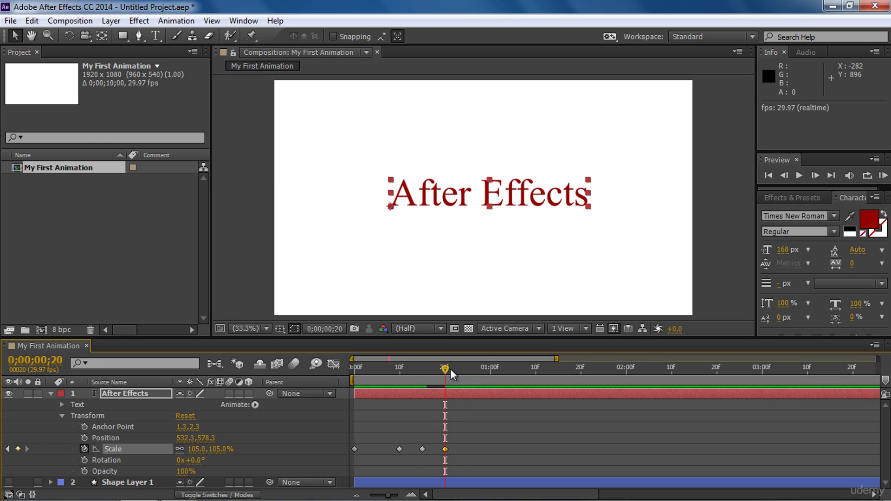
Add a 100% Scale keyframe to the text layer at frame 25.
drag(450, 369, 466, 372)
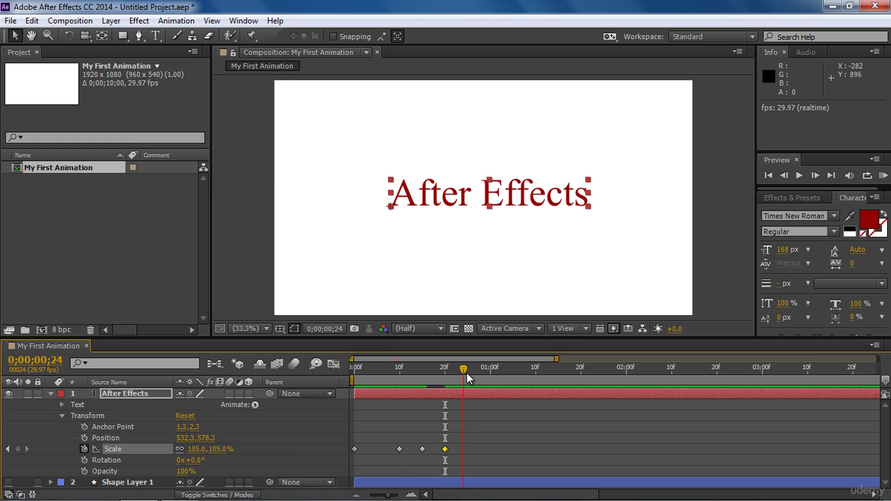
click(224, 449)
text(100)
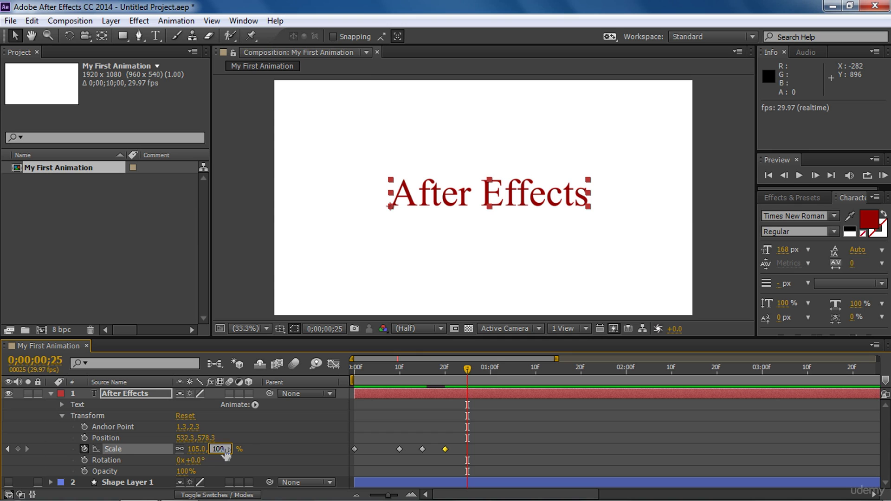
key(Return)
Play the text's bouncing scale animation from the start and park the time indicator on the keyframe at frame 25.
click(357, 369)
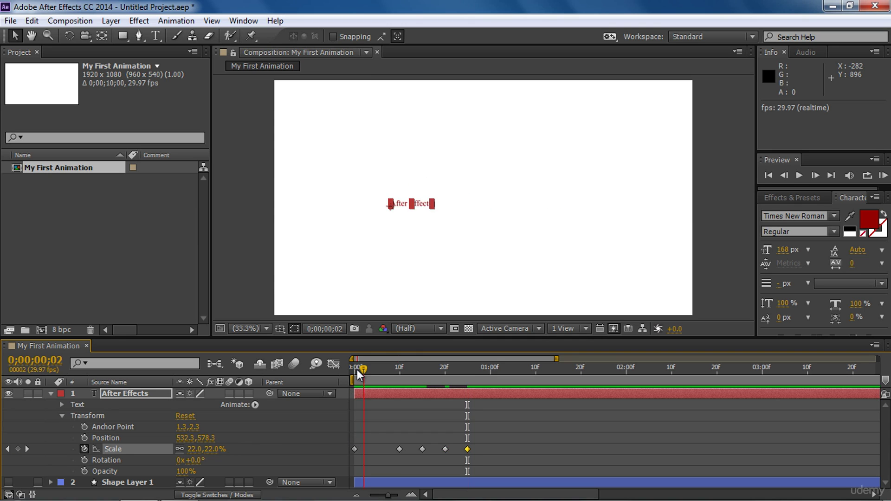
click(441, 424)
key(space)
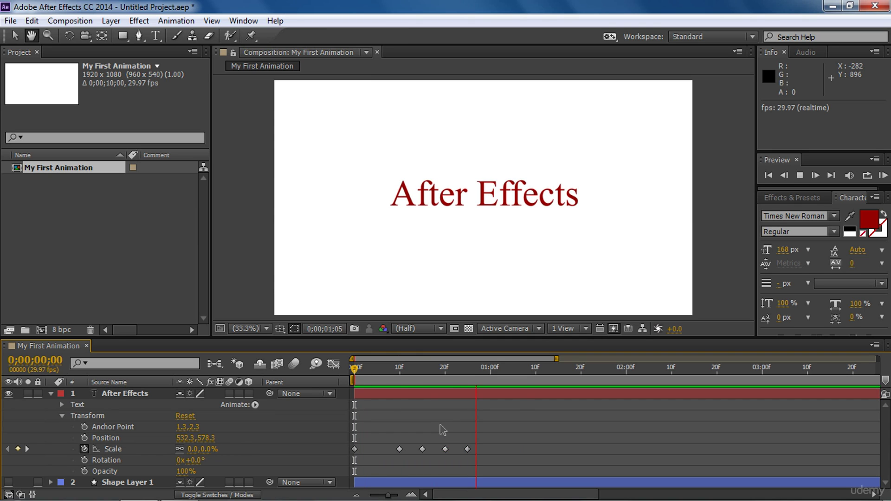
click(358, 369)
key(space)
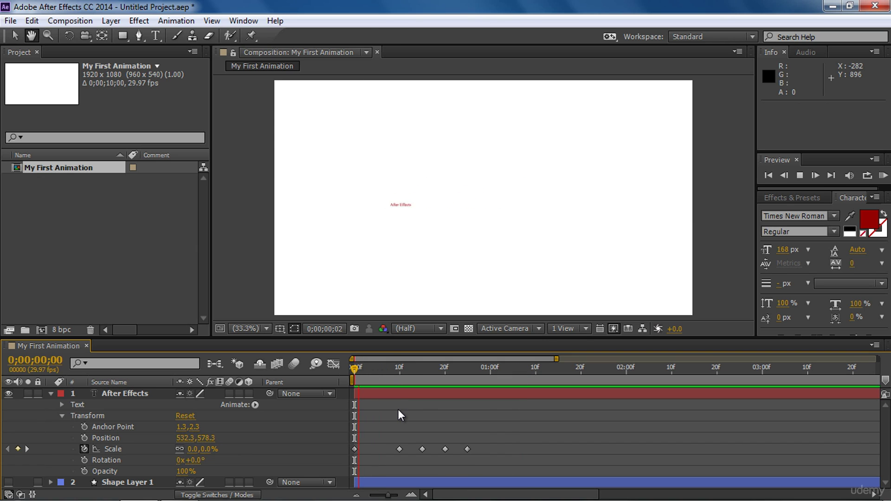
key(space)
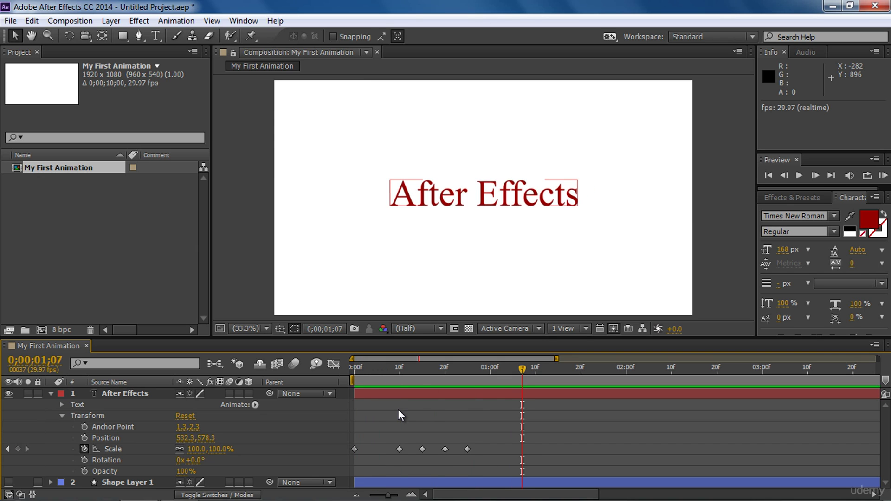
click(466, 372)
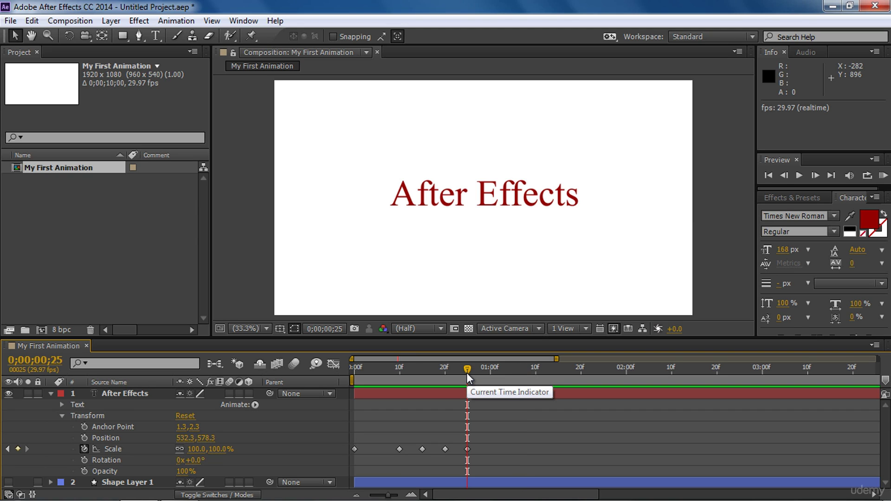
Add a 102% Scale keyframe to the text layer at 0;00;01;00.
drag(467, 372, 489, 377)
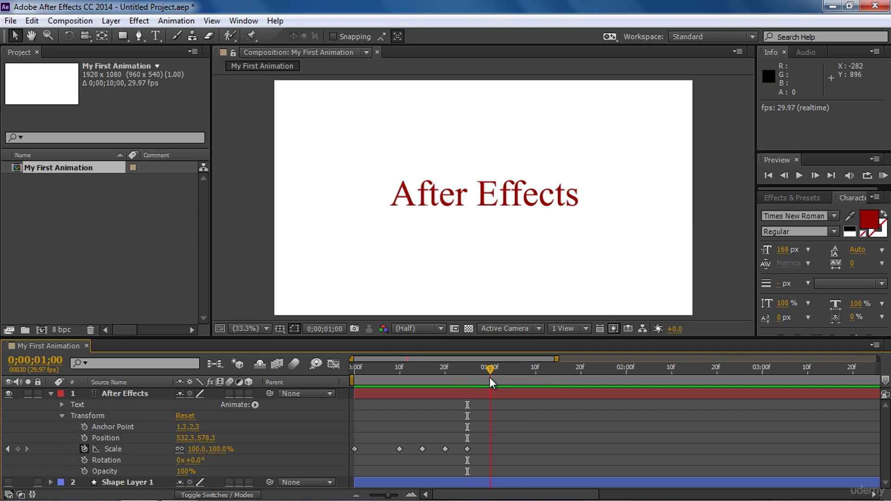
click(223, 450)
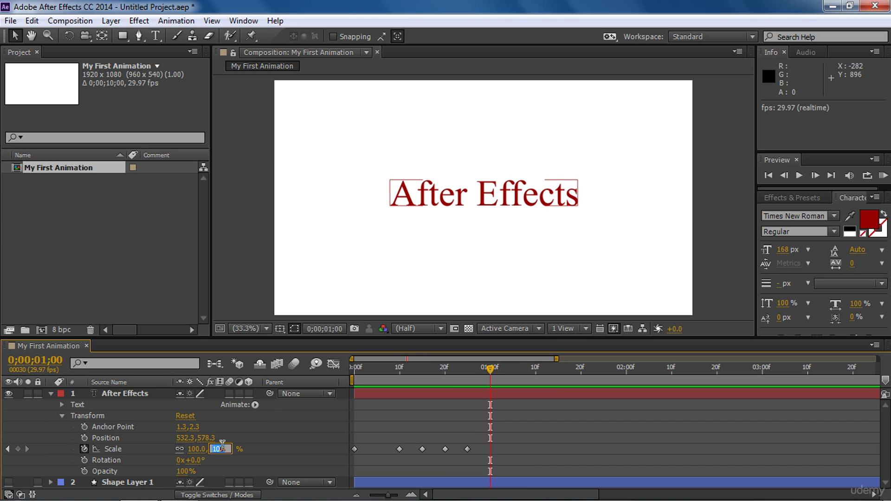
text(102)
key(Return)
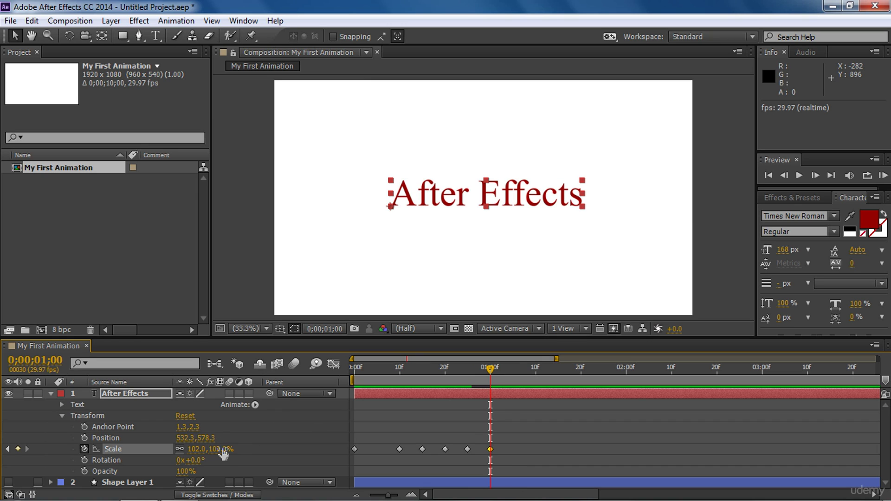
Add a 100% Scale keyframe to the text layer at 0;00;01;05.
click(512, 376)
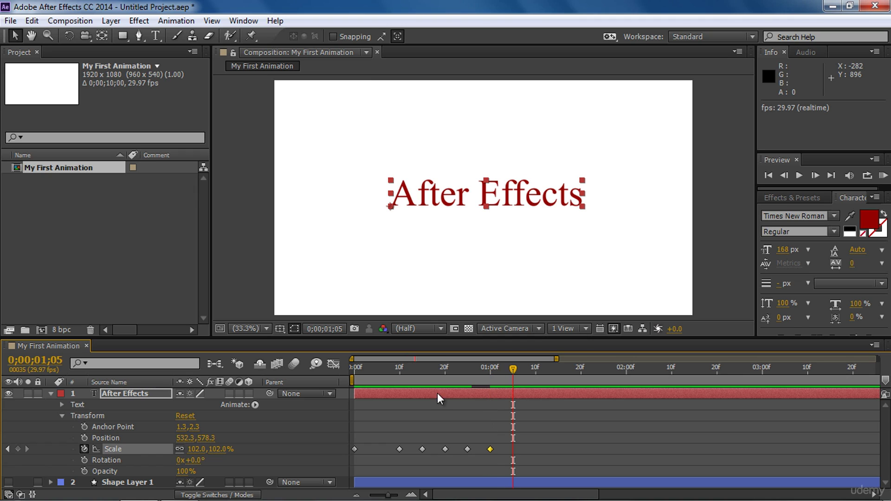
click(219, 448)
text(100)
key(Return)
Add a 101% Scale keyframe to the text layer at 0;00;01;10.
click(534, 378)
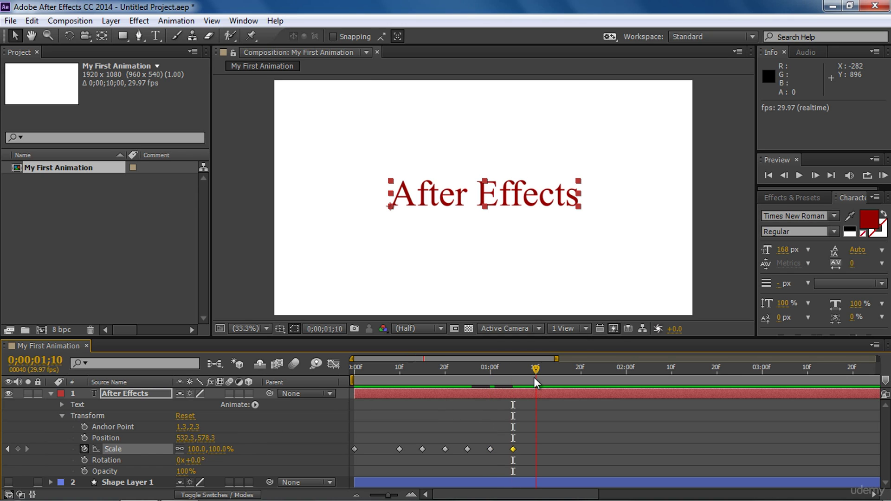
click(218, 448)
text(101)
key(Return)
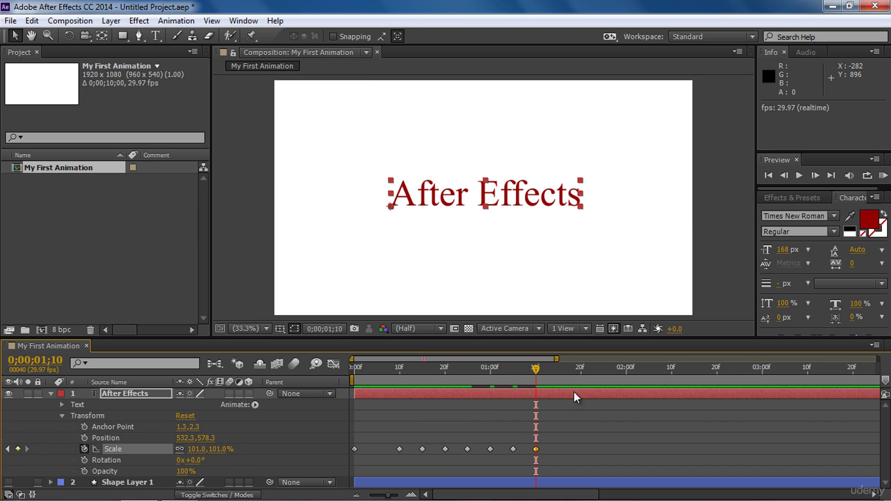
Add a 100% Scale keyframe to the text layer at 0;00;01;15 and deselect the layer.
click(560, 374)
click(220, 448)
text(100)
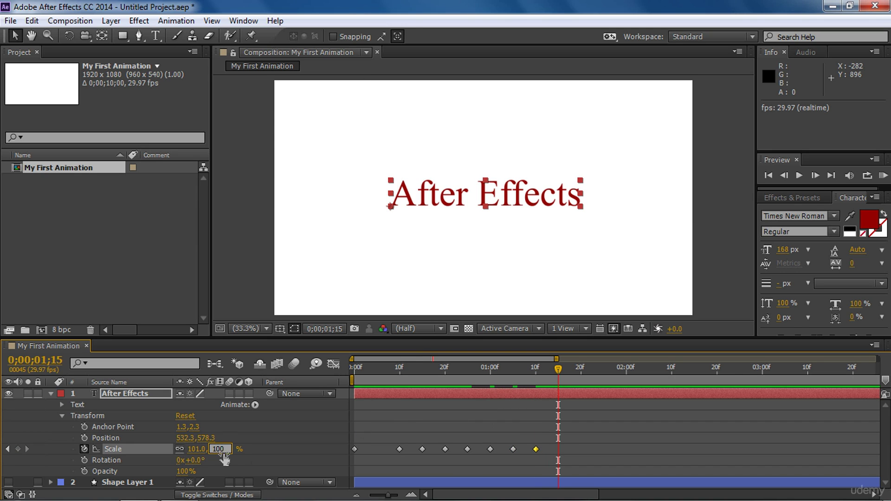
key(Return)
click(399, 417)
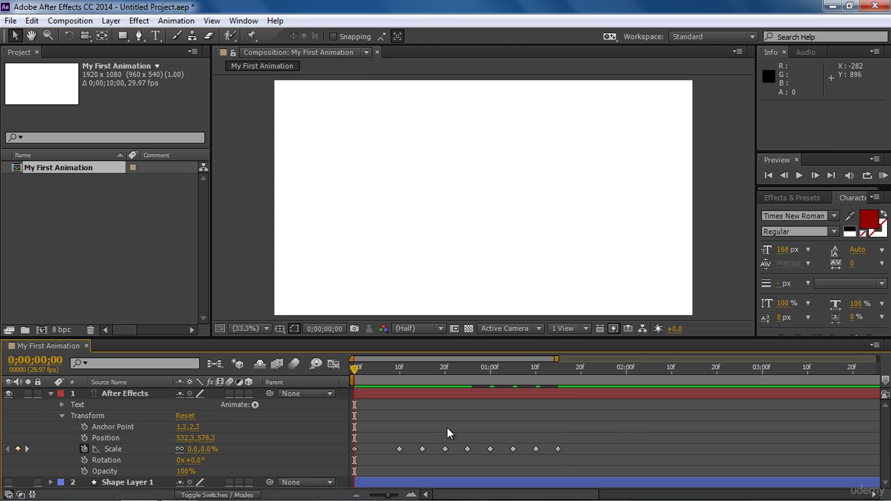
Play the text's complete bouncing scale animation from the start several times.
key(space)
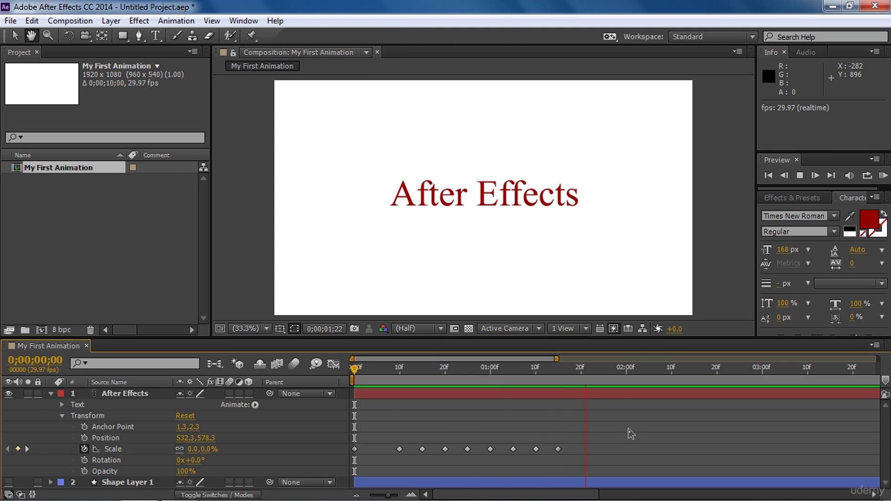
key(space)
click(384, 368)
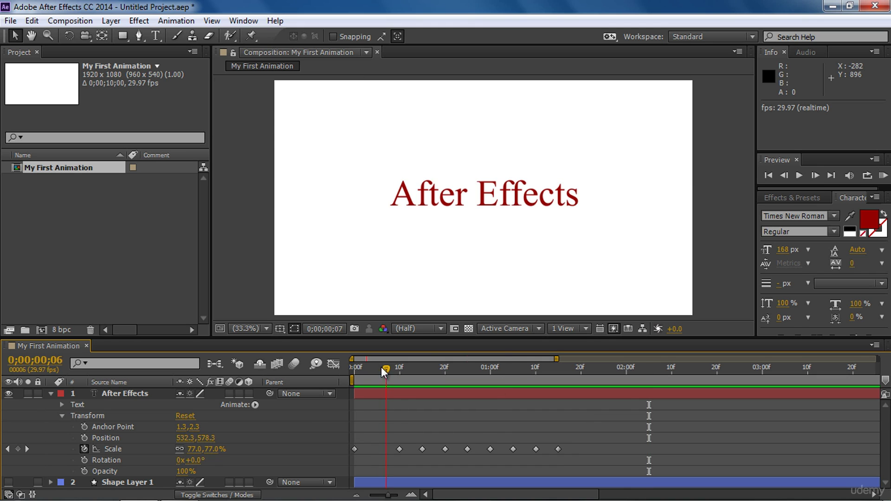
drag(384, 369, 355, 368)
key(space)
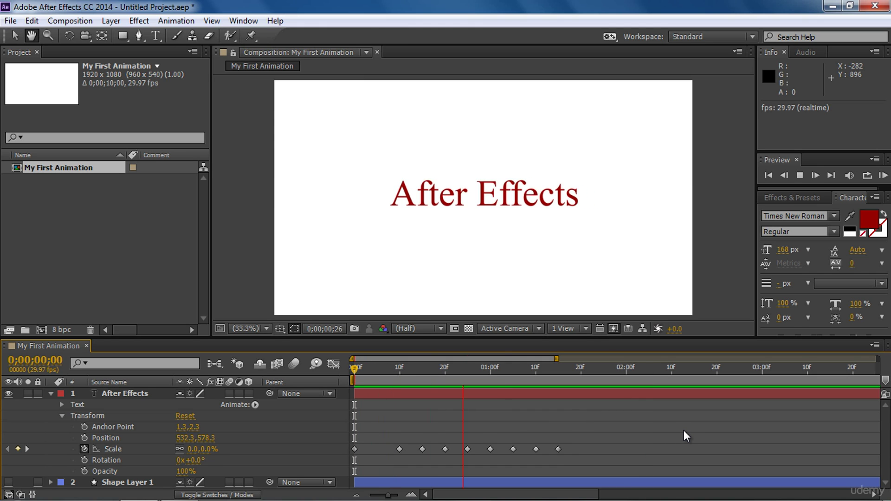
key(space)
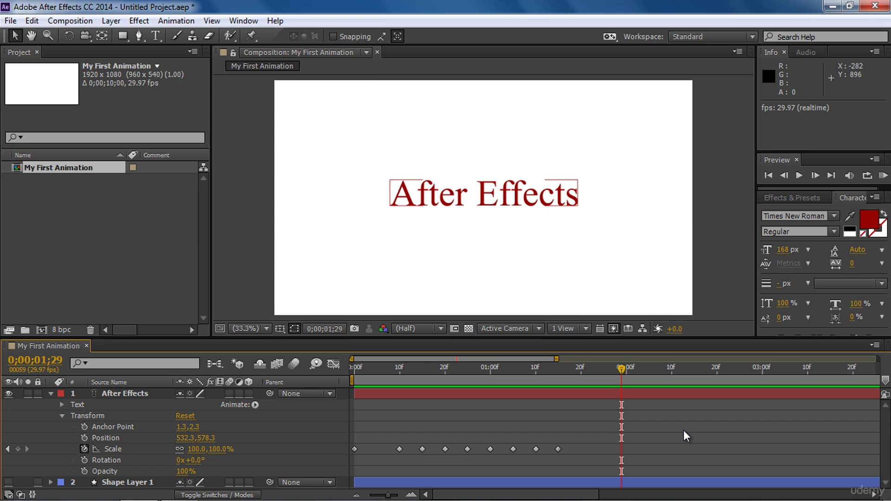
drag(369, 374, 354, 372)
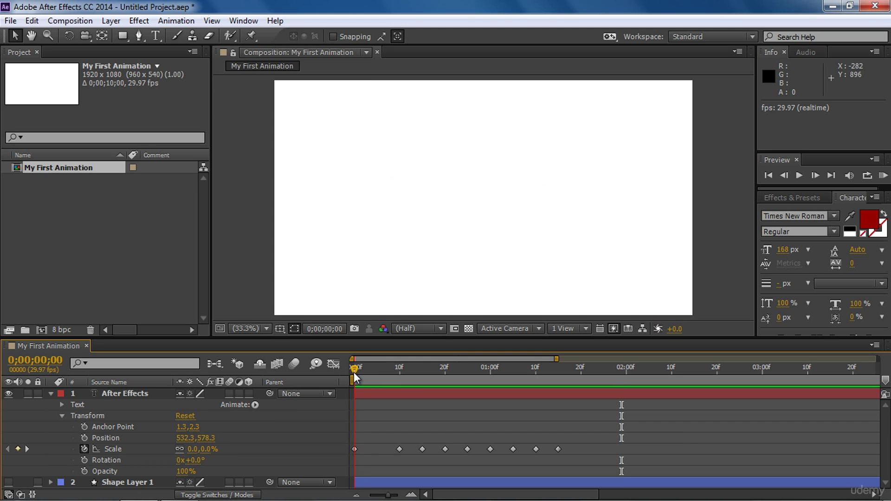
key(space)
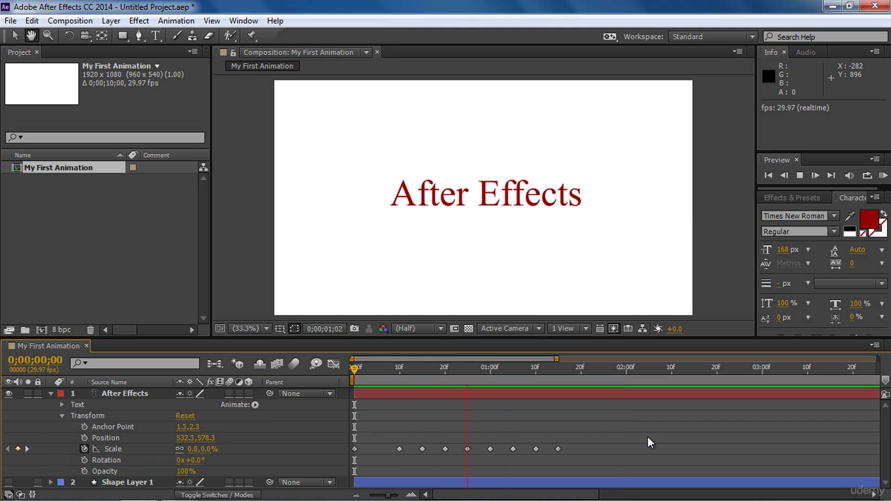
key(space)
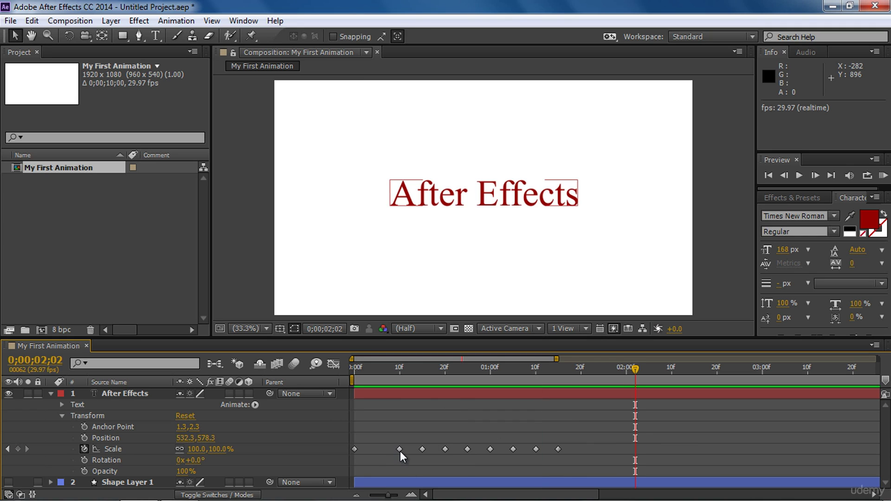
Try moving the second Scale keyframe to frame 7, preview the animation from the start, and undo the move.
drag(399, 449, 389, 449)
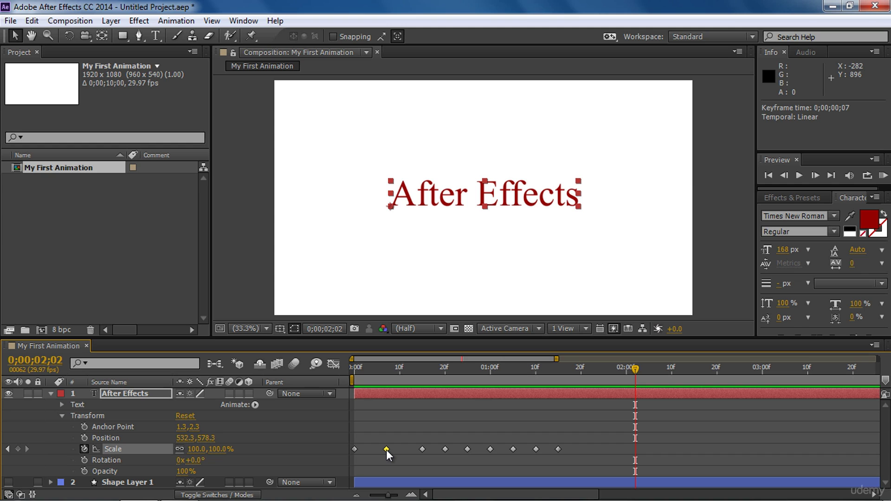
drag(355, 362, 352, 371)
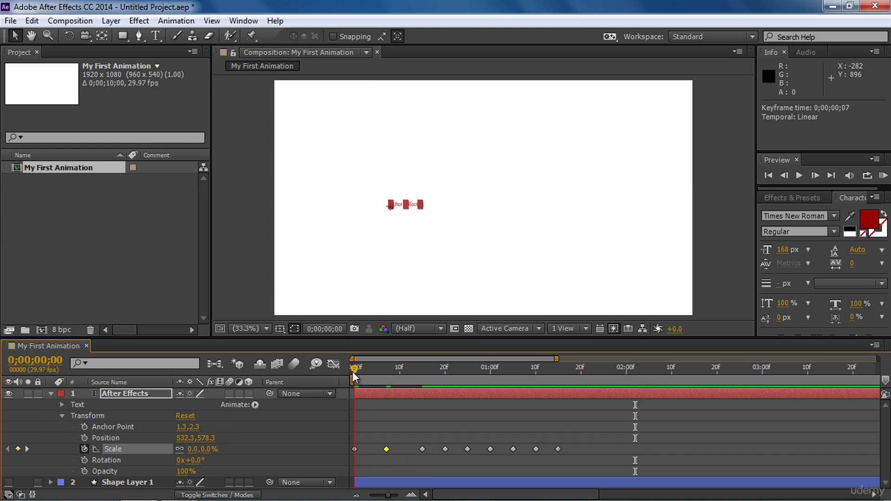
click(396, 410)
key(space)
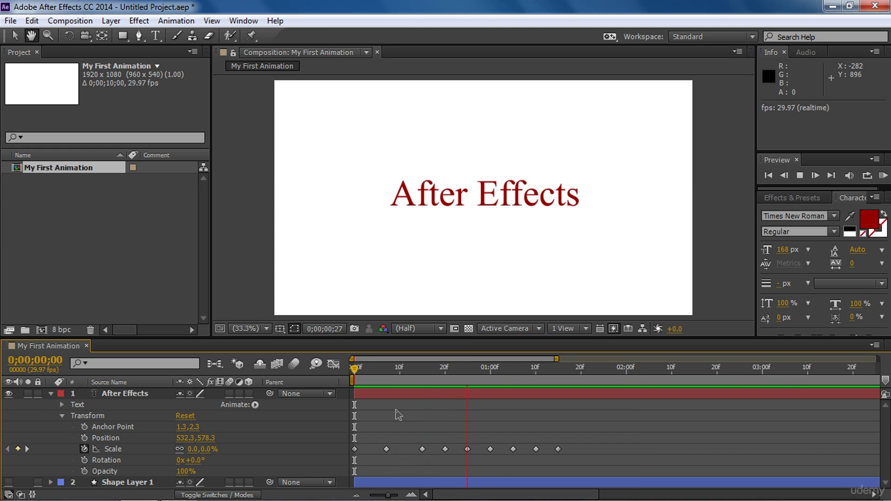
key(space)
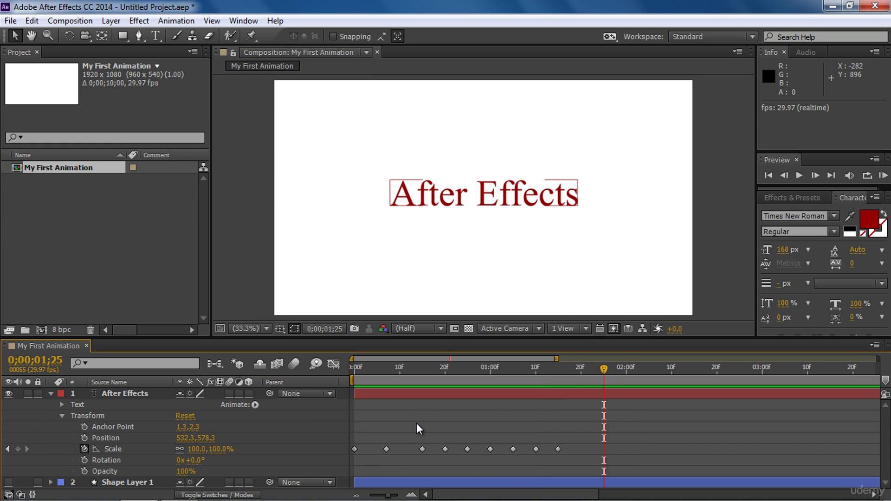
key(ctrl+z)
click(417, 423)
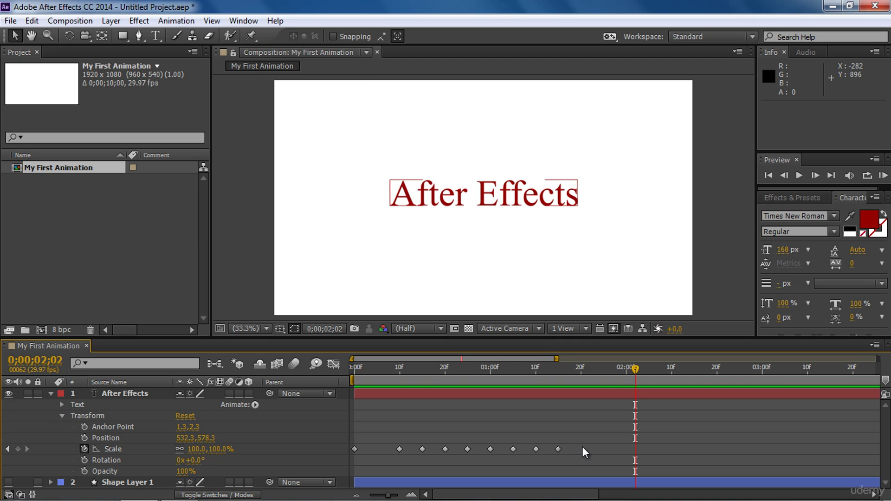
Compress the timing of all the text layer's Scale keyframes proportionally so the last one falls at 0;00;01;00.
drag(582, 446, 352, 455)
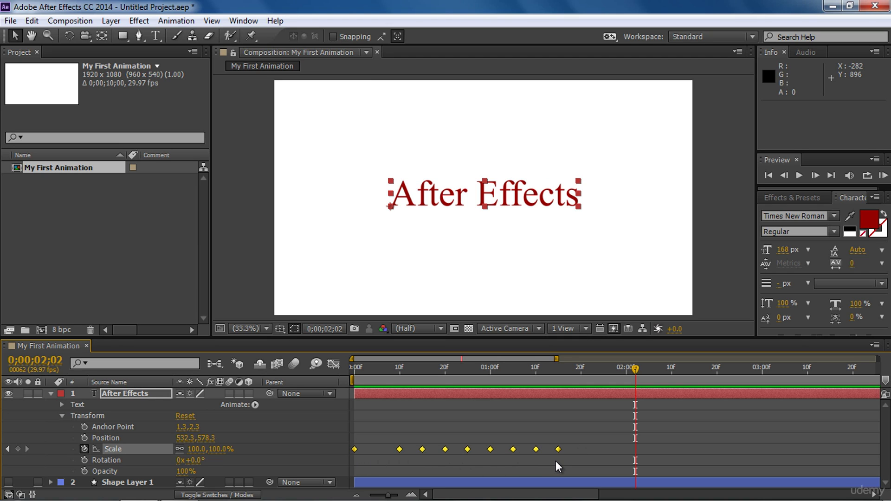
drag(557, 449, 490, 452)
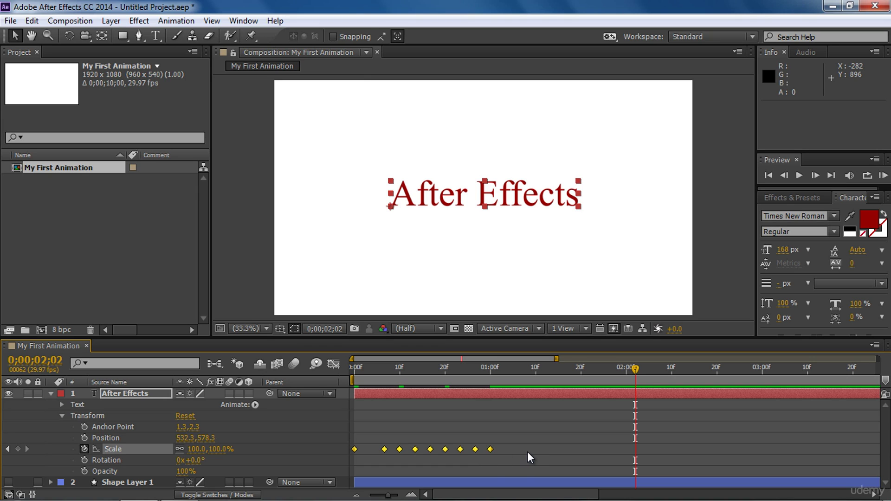
click(527, 452)
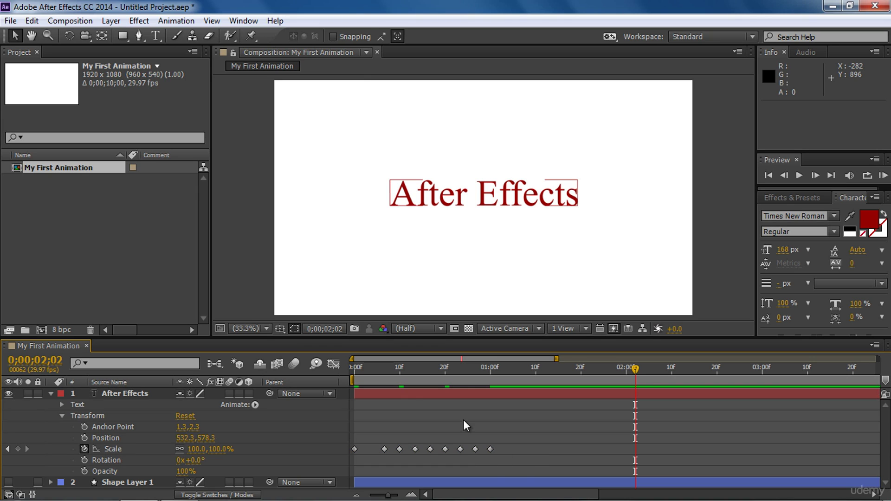
Play the text's compressed bounce animation twice from the start.
click(351, 370)
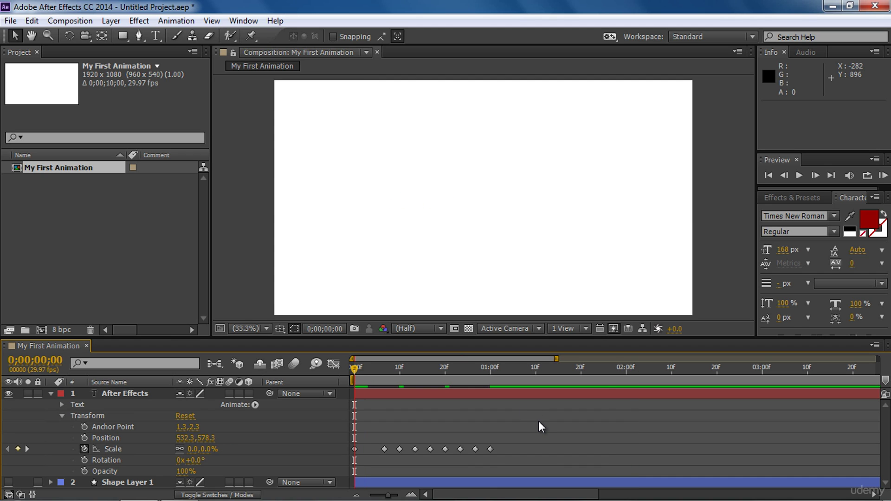
key(space)
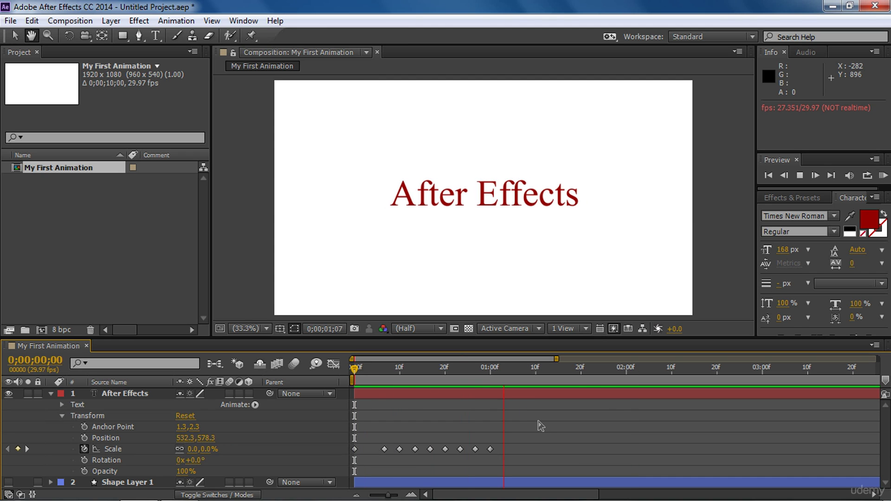
click(352, 369)
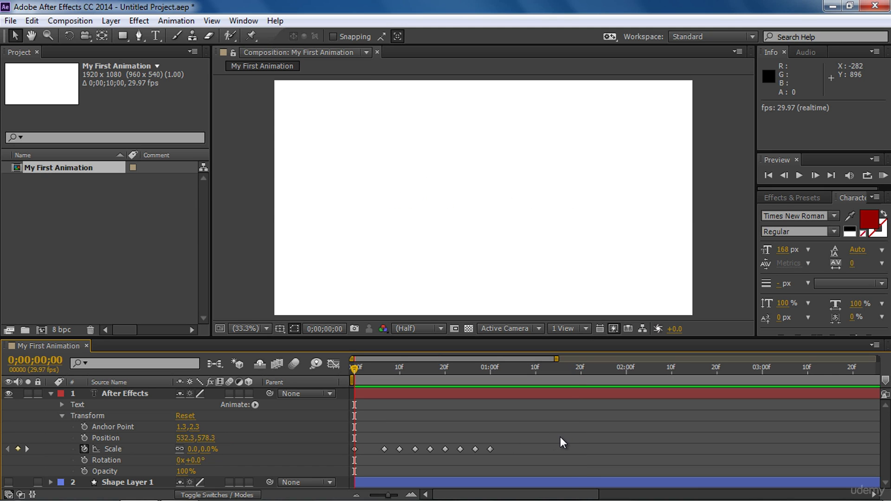
key(space)
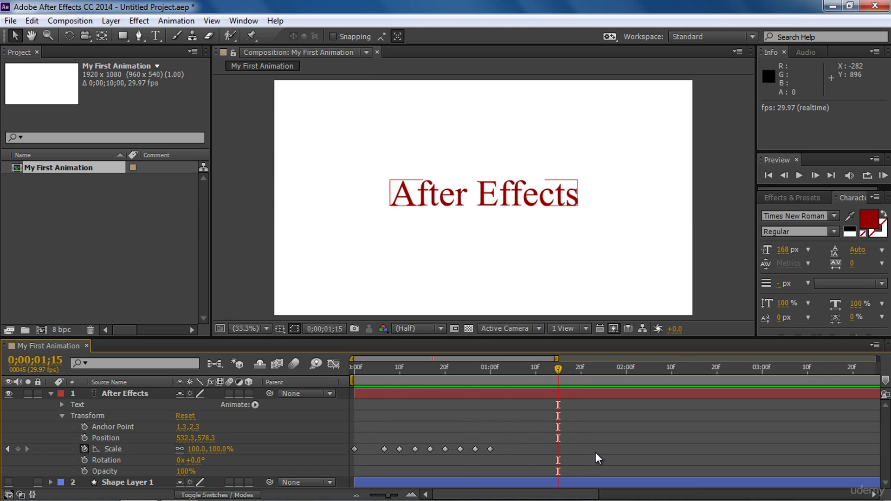